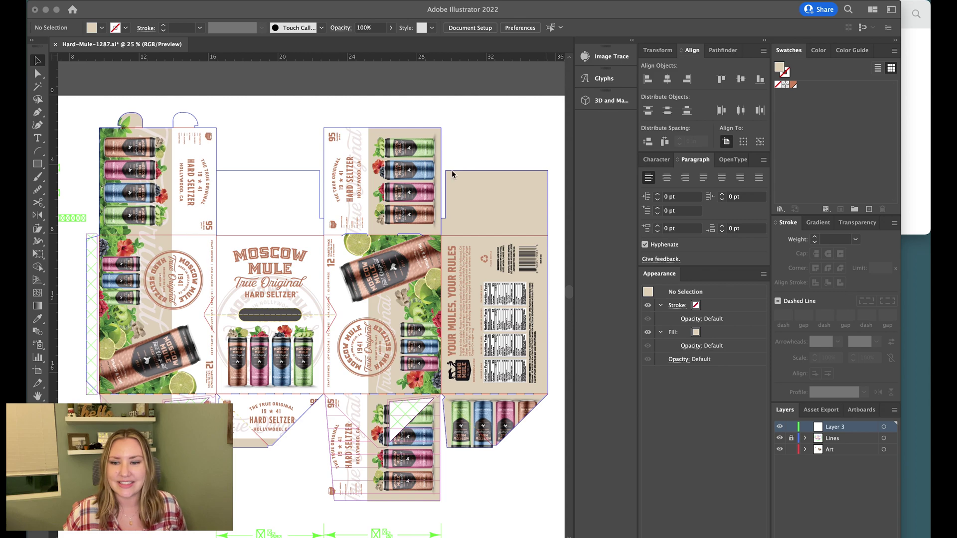
# Draw a tan rectangle above the dieline, undoing an accidental rotation of it
pyautogui.click(469, 139)
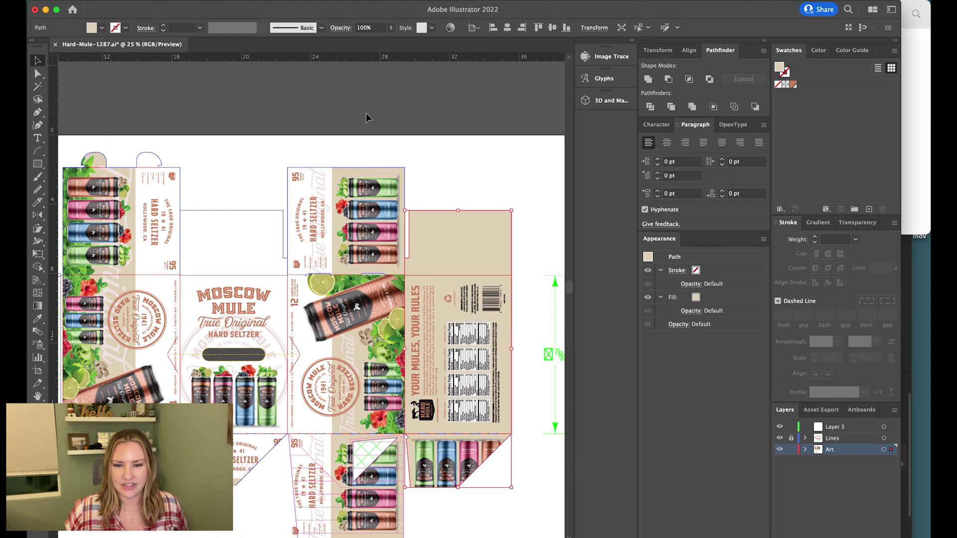
pyautogui.click(363, 105)
pyautogui.press('m')
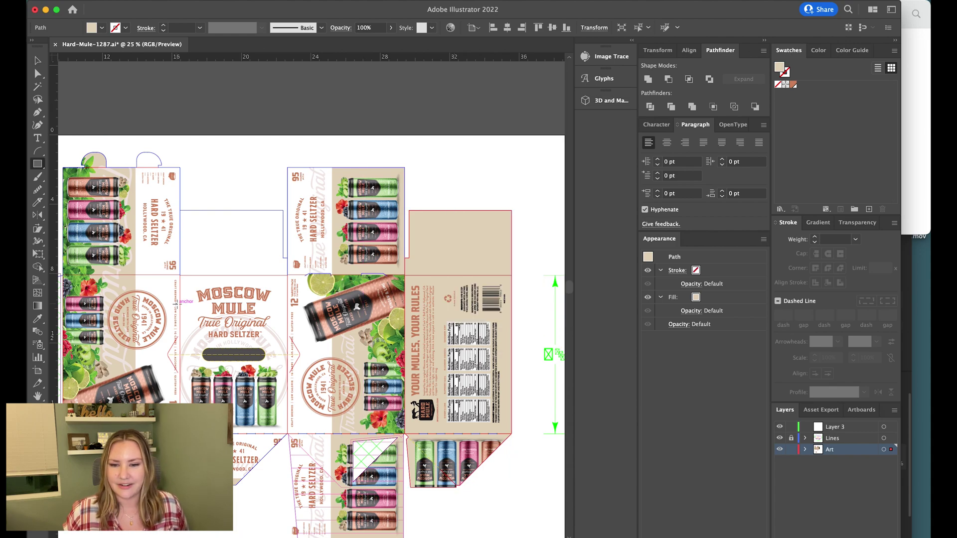
pyautogui.moveTo(287, 275); pyautogui.dragTo(420, 187)
pyautogui.press('v')
pyautogui.scroll(2, 381, 443)
pyautogui.scroll(1, 420, 187)
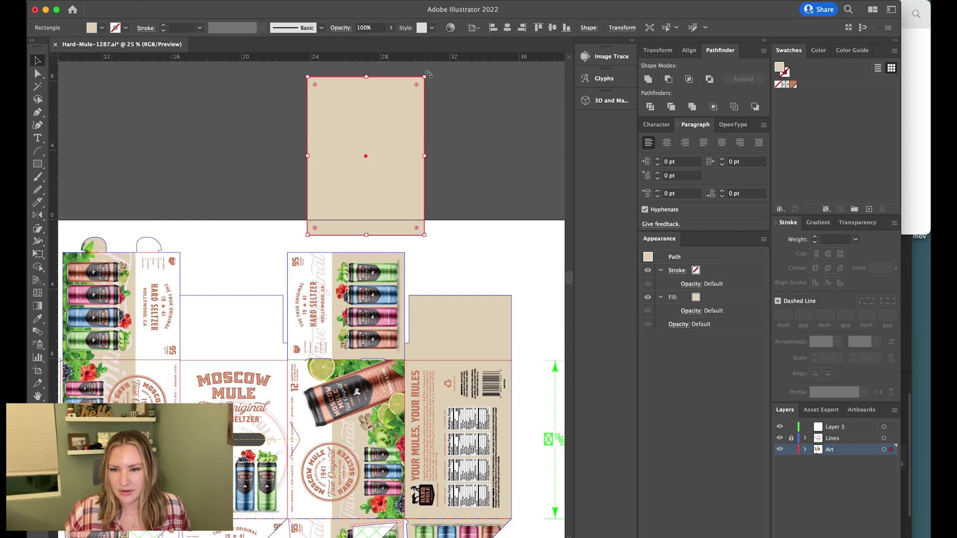
pyautogui.moveTo(431, 75); pyautogui.dragTo(463, 184)
pyautogui.press('super+z')
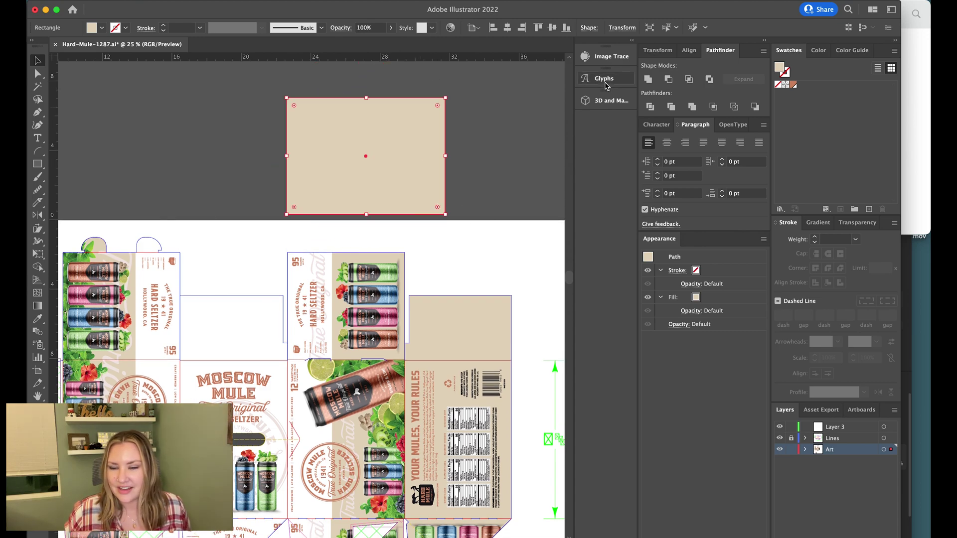
# Apply a 3D Extrude effect to the tan rectangle, removing a stray thin rectangle
pyautogui.click(608, 102)
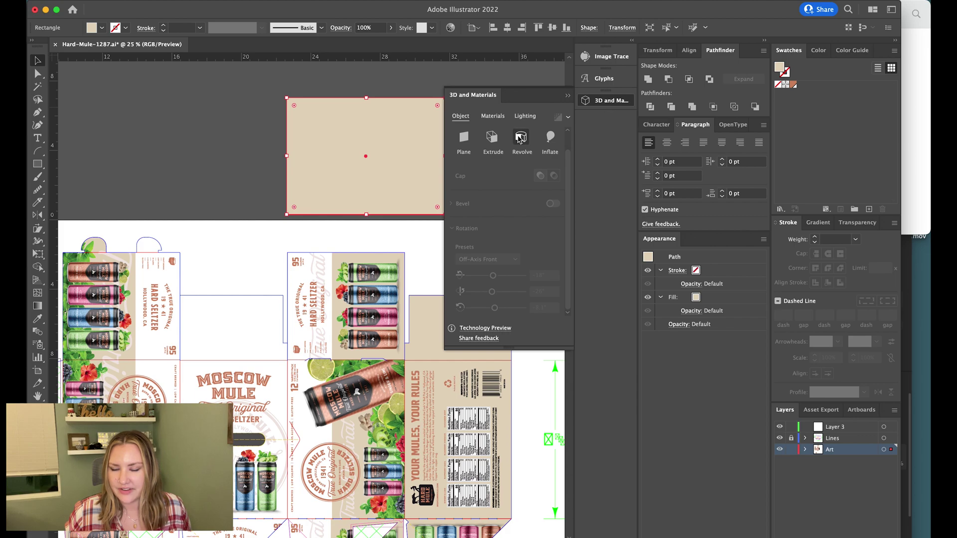
pyautogui.click(491, 138)
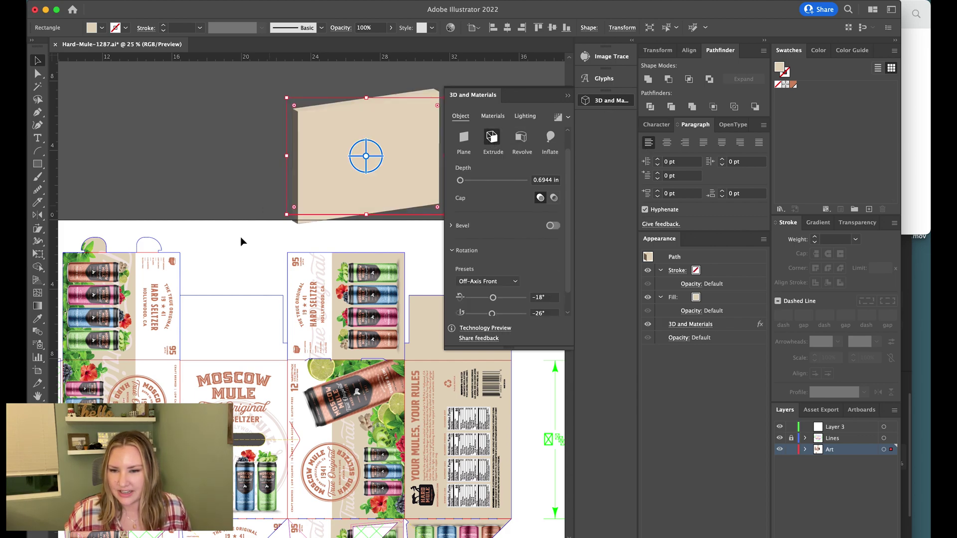
pyautogui.press('m')
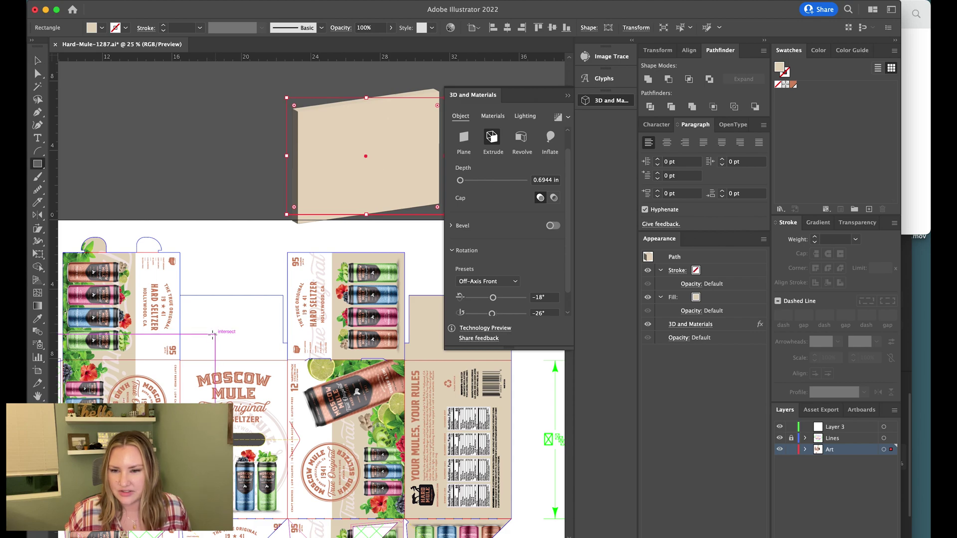
pyautogui.moveTo(180, 359); pyautogui.dragTo(289, 379)
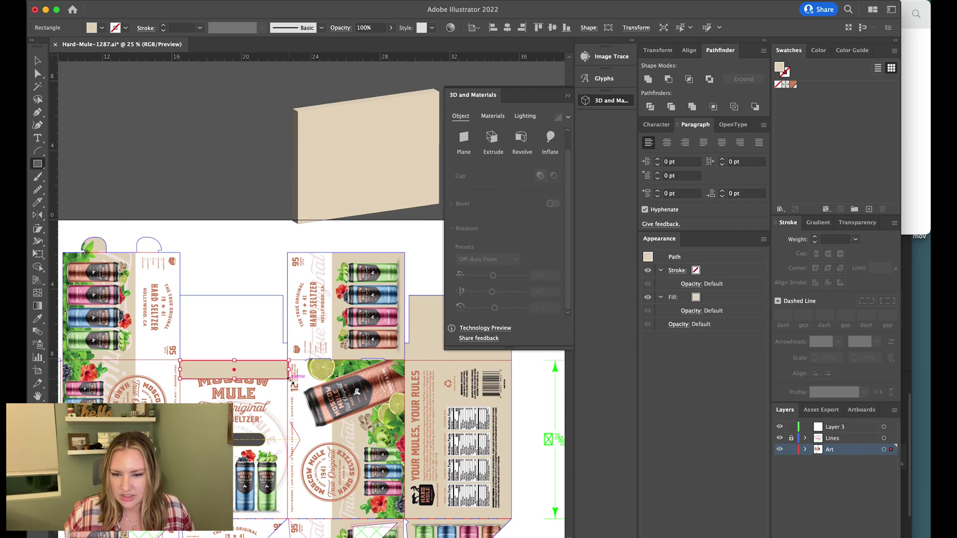
pyautogui.hotkey('ctrl', 'z')
pyautogui.press('v')
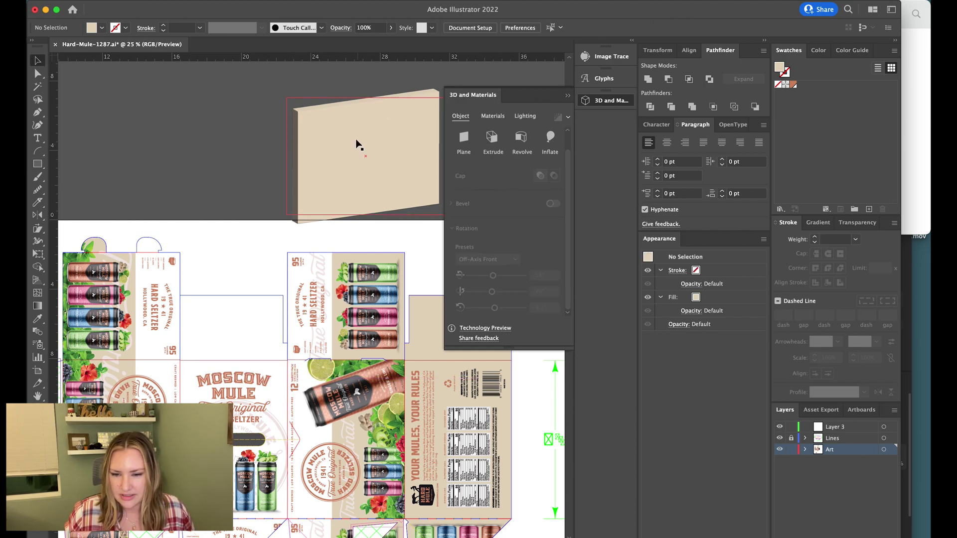
pyautogui.click(351, 166)
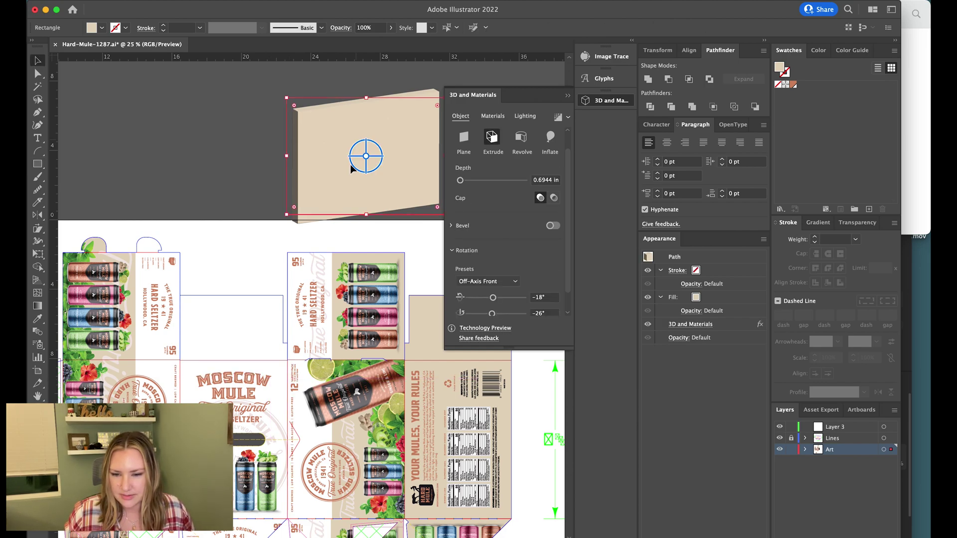
# Set the box's extrusion depth to 6.25 in and preview the result
pyautogui.click(535, 180)
pyautogui.write('6.2')
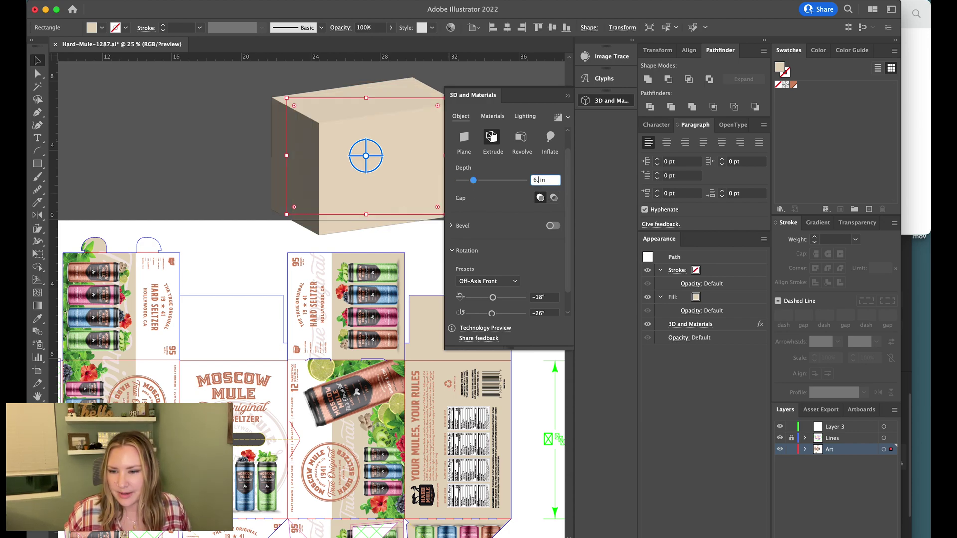
pyautogui.write('5')
pyautogui.press('Return')
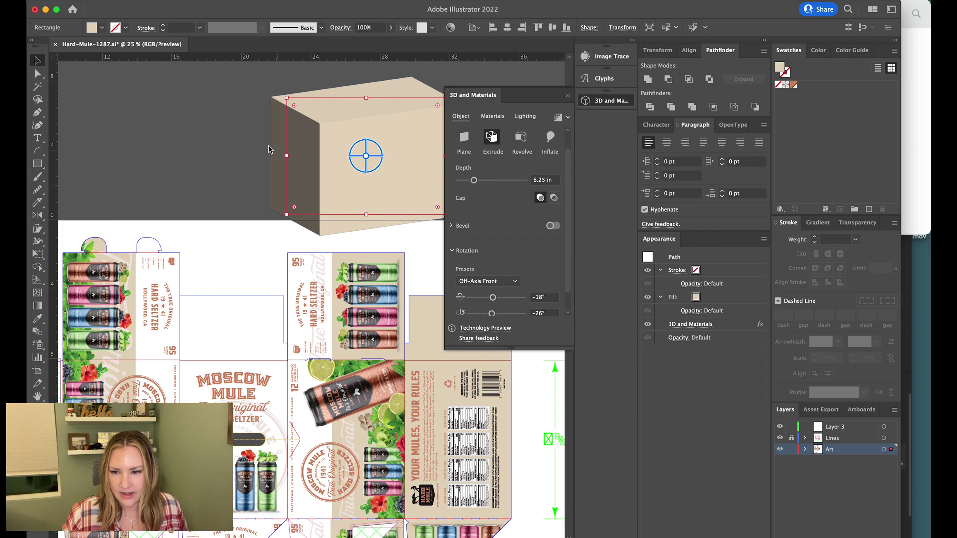
pyautogui.hscroll(5, 249, 132)
pyautogui.press('super+shift+a')
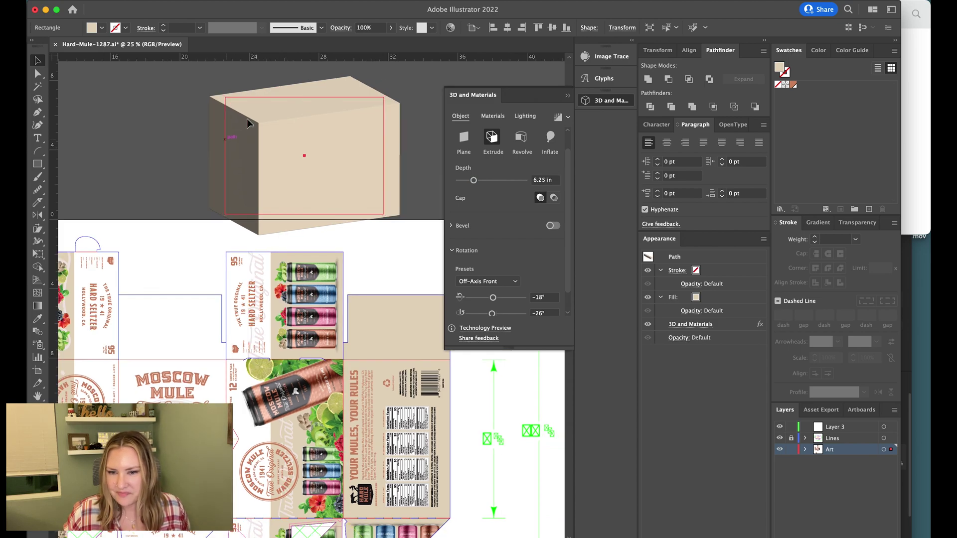
pyautogui.click(247, 114)
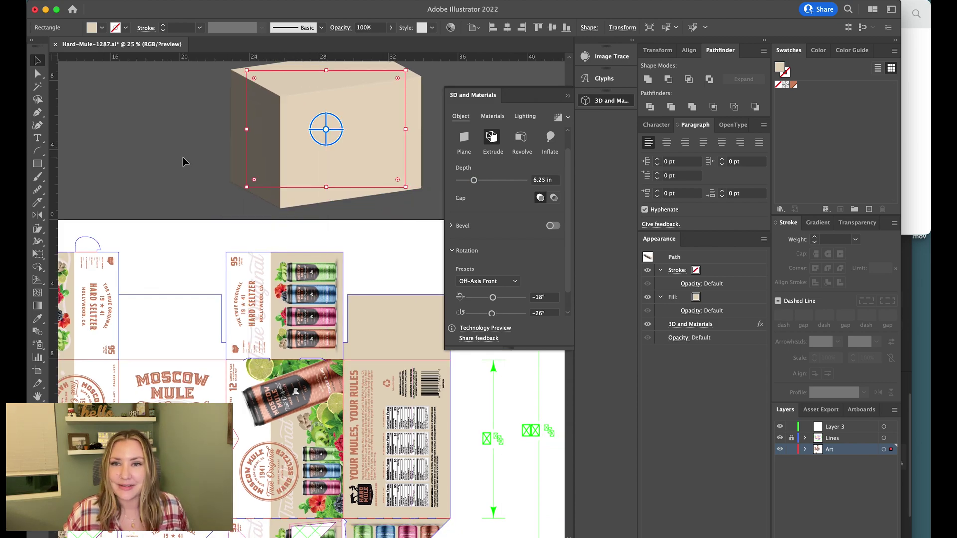
pyautogui.click(182, 157)
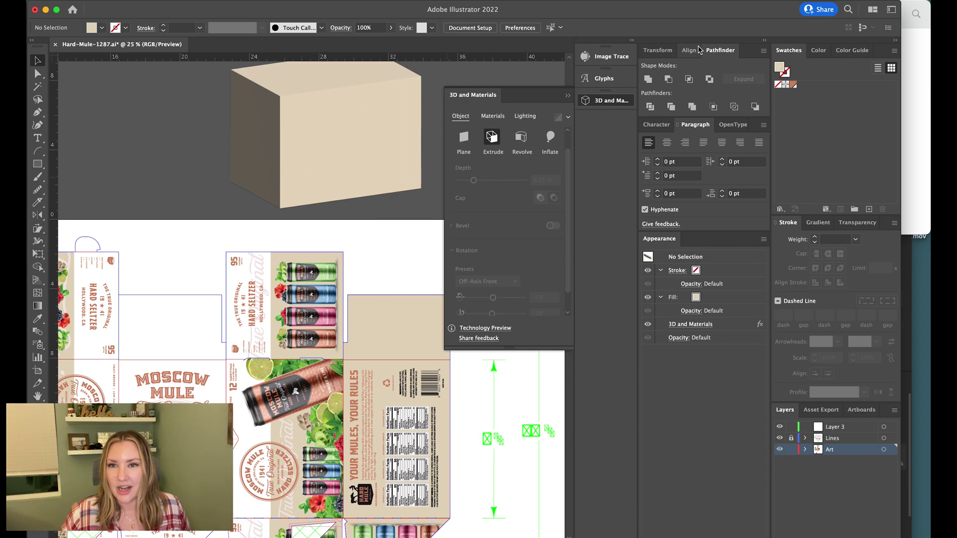
pyautogui.click(251, 144)
pyautogui.press('super+minus')
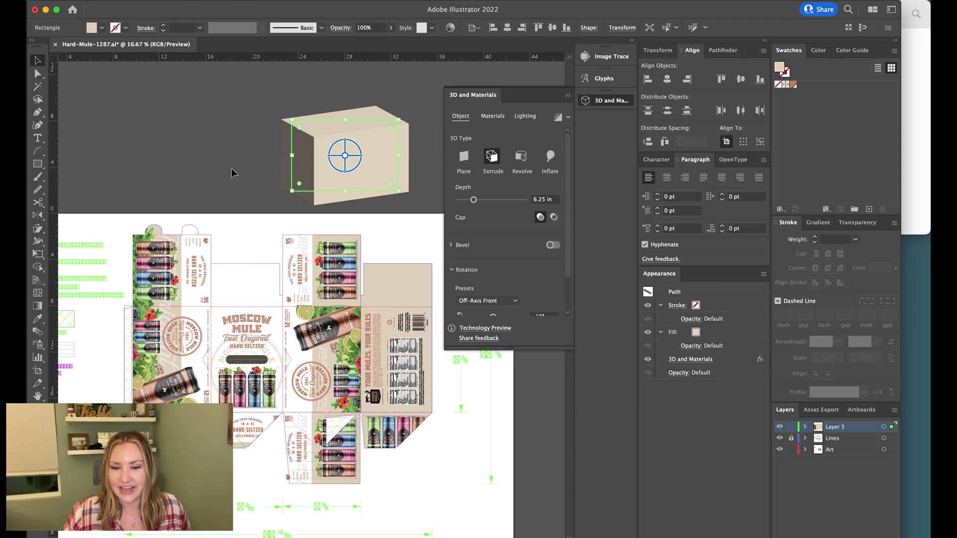
pyautogui.click(245, 454)
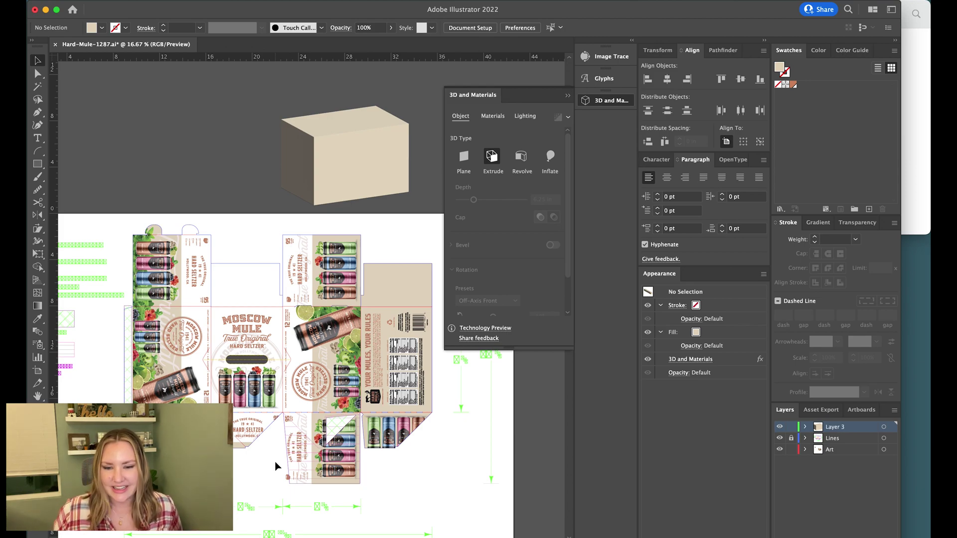
# Trace the base outline with the Pen tool along the fold line and diagonal flap edge
pyautogui.scroll(4, 276, 466)
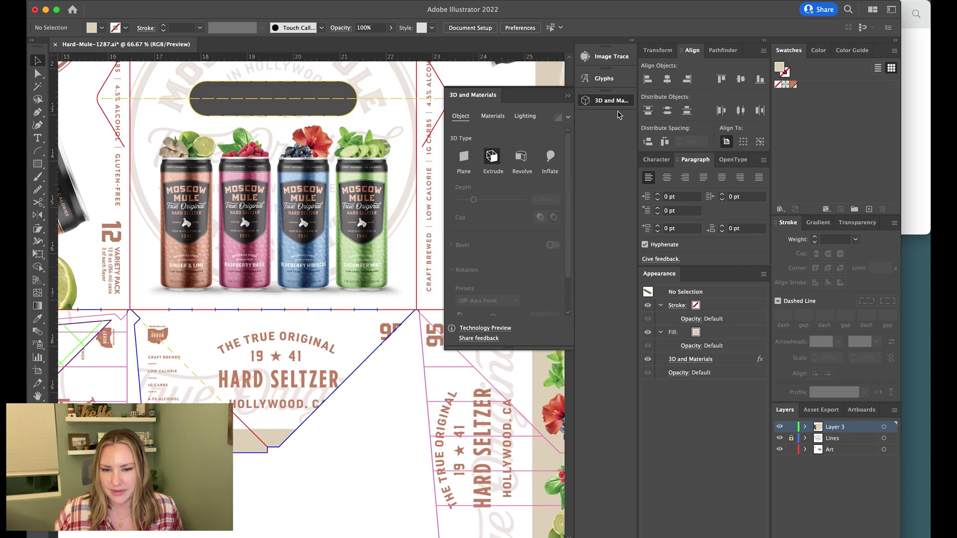
pyautogui.click(602, 102)
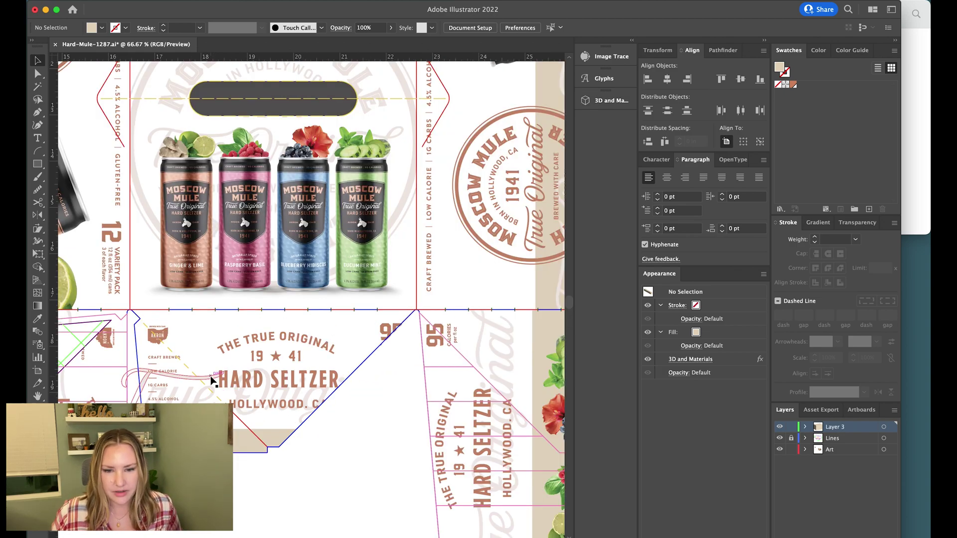
pyautogui.press('p')
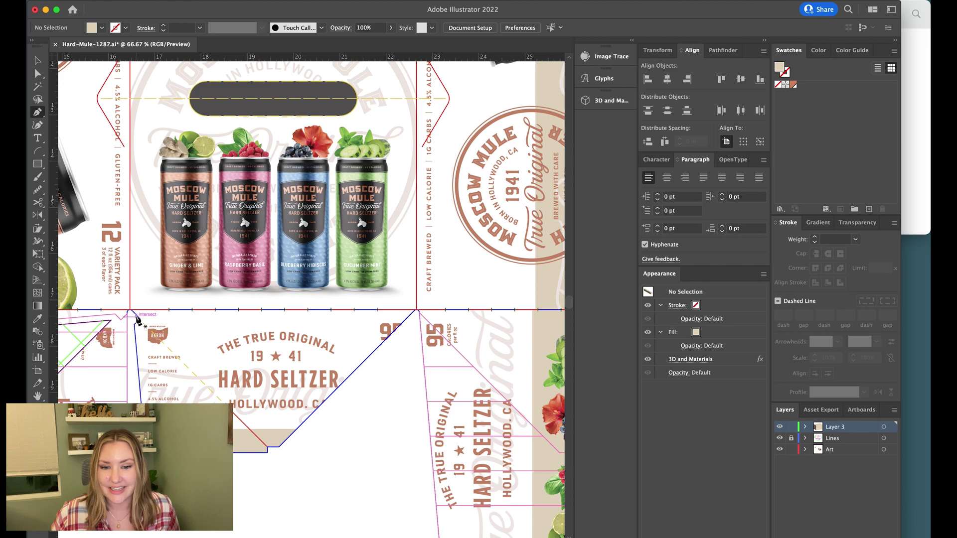
pyautogui.scroll(1, 139, 319)
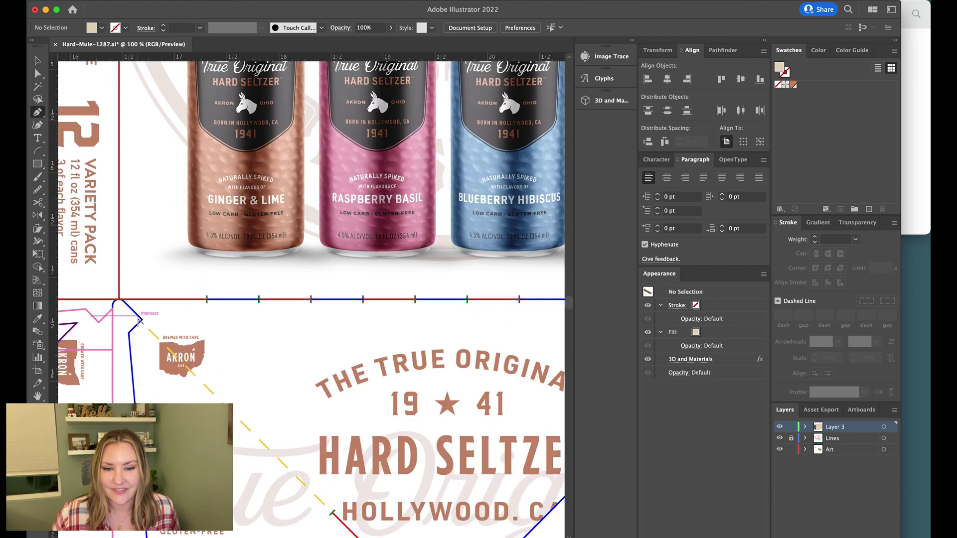
pyautogui.click(119, 299)
pyautogui.click(323, 300)
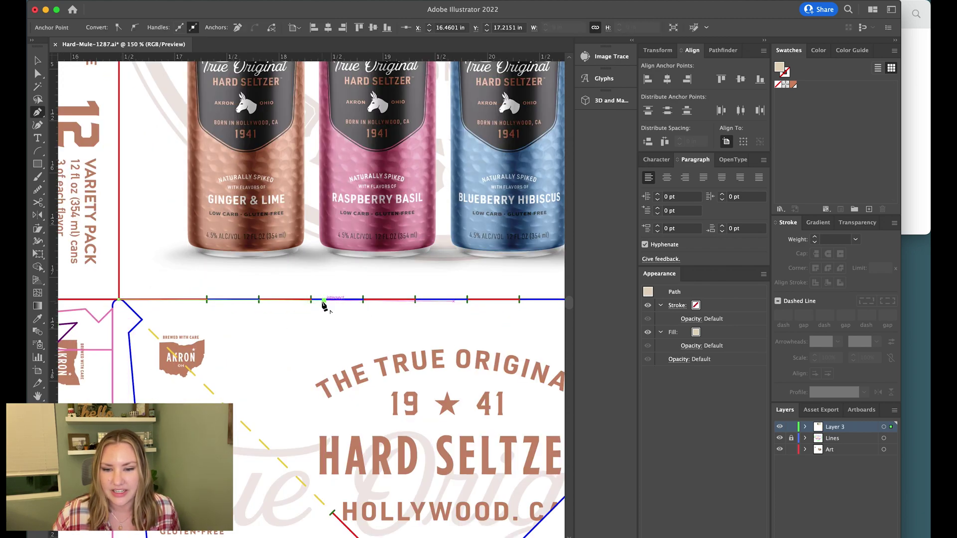
pyautogui.hscroll(10, 326, 306)
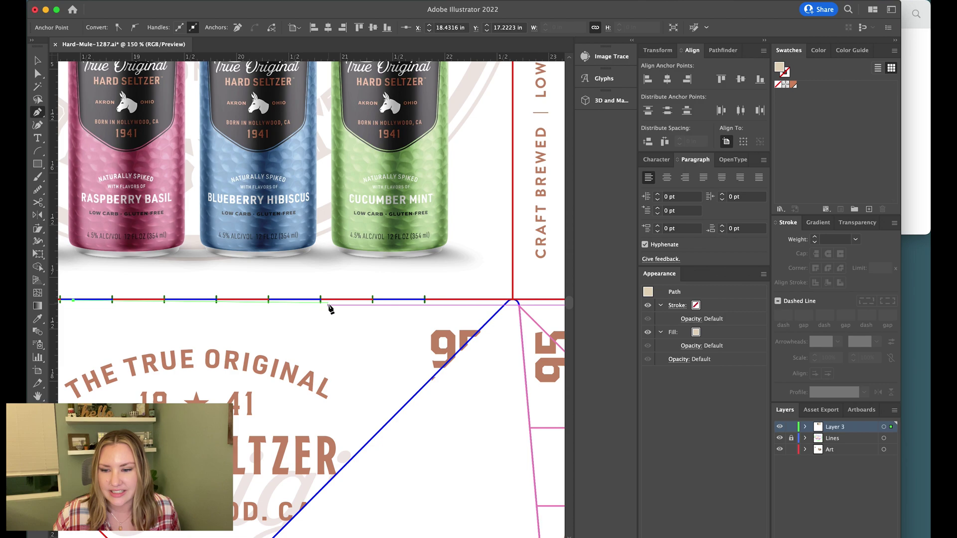
pyautogui.click(512, 300)
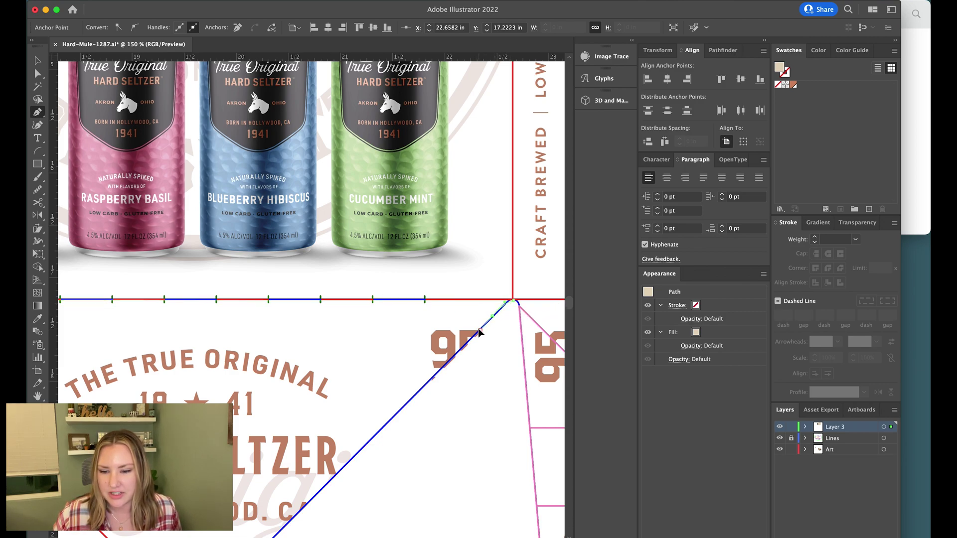
pyautogui.click(479, 332)
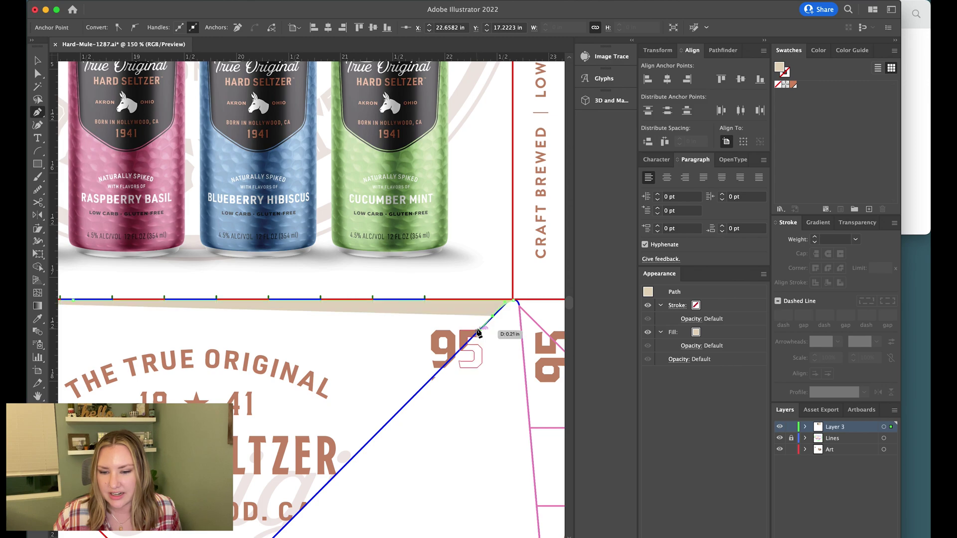
pyautogui.click(385, 431)
pyautogui.scroll(-2, 395, 415)
pyautogui.scroll(-5, 394, 411)
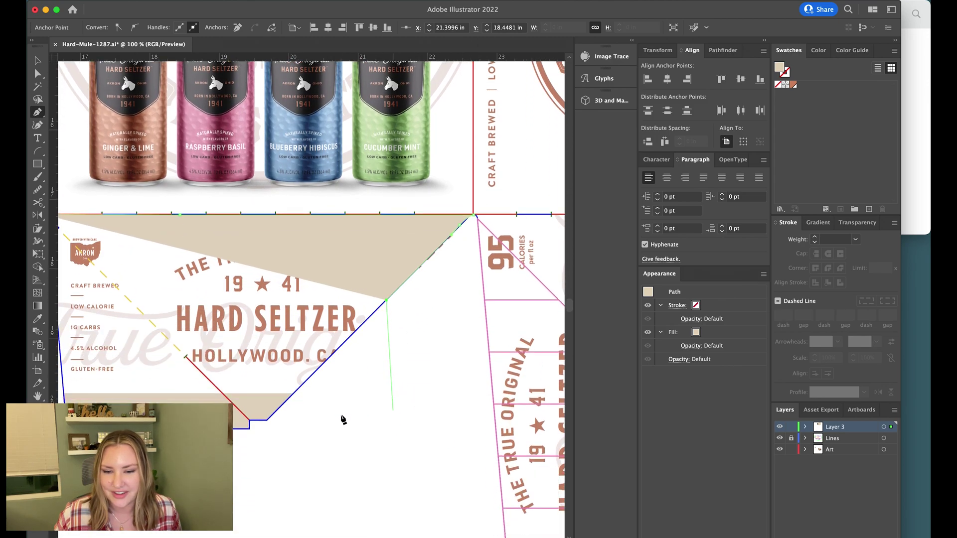
pyautogui.scroll(-3, 343, 420)
pyautogui.click(249, 419)
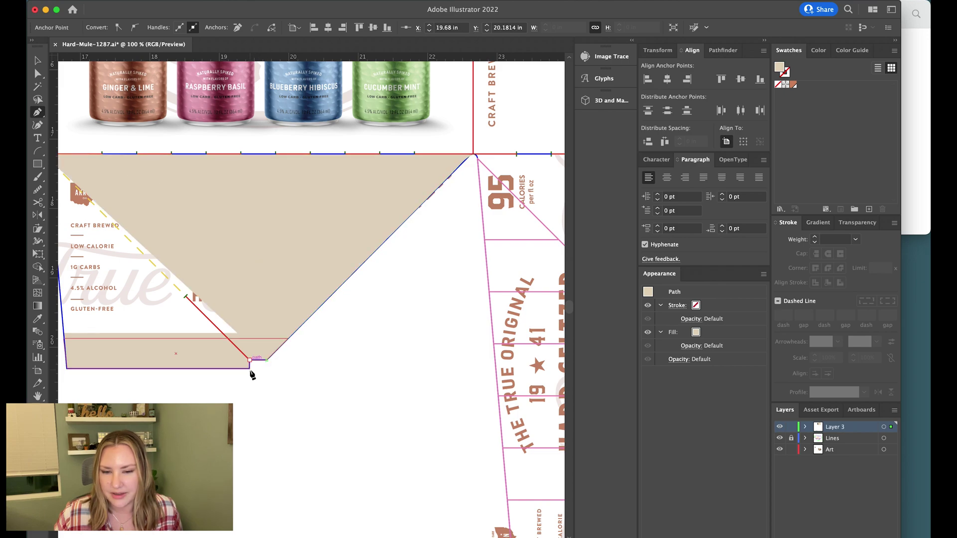
# Finish the outline along the bottom guide line and close it at its starting point
pyautogui.press('Escape')
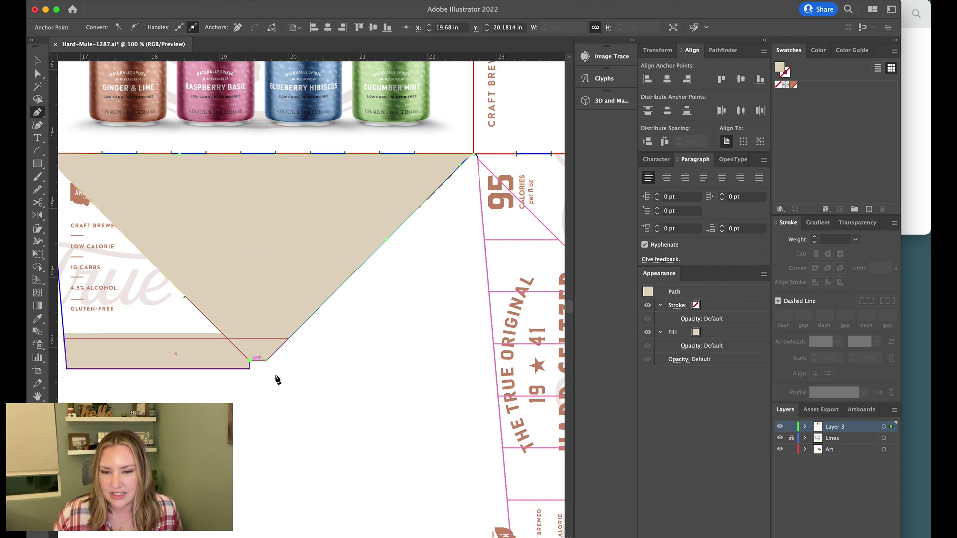
pyautogui.click(249, 360)
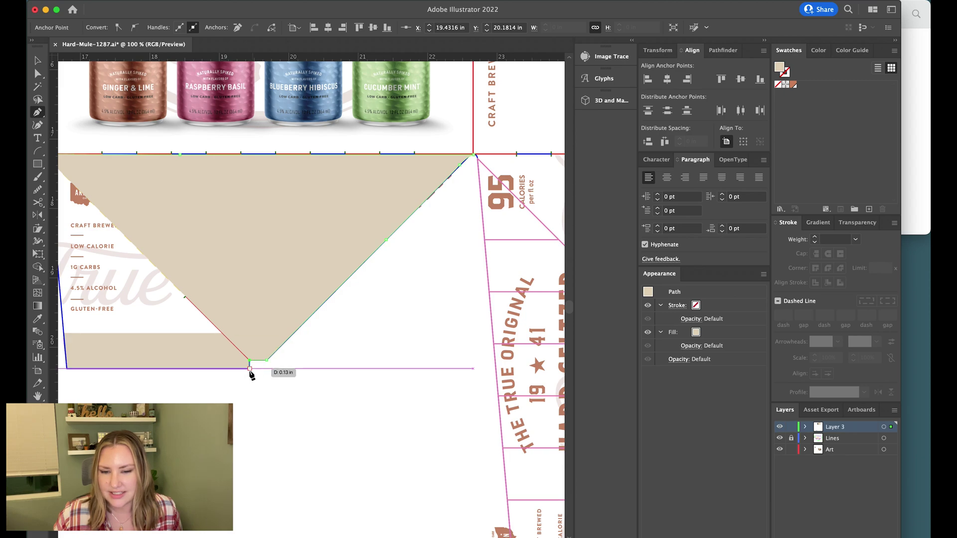
pyautogui.click(250, 369)
pyautogui.hscroll(-5, 252, 371)
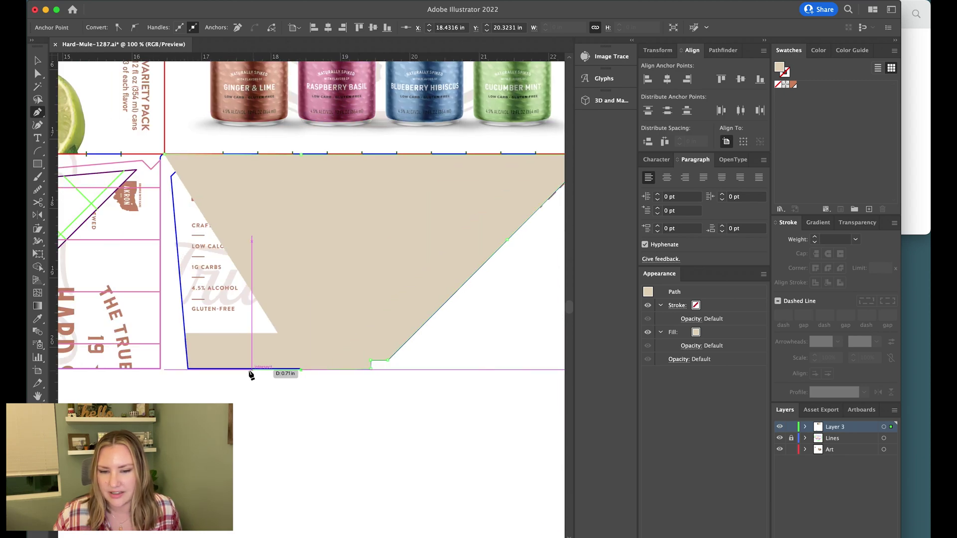
pyautogui.click(191, 373)
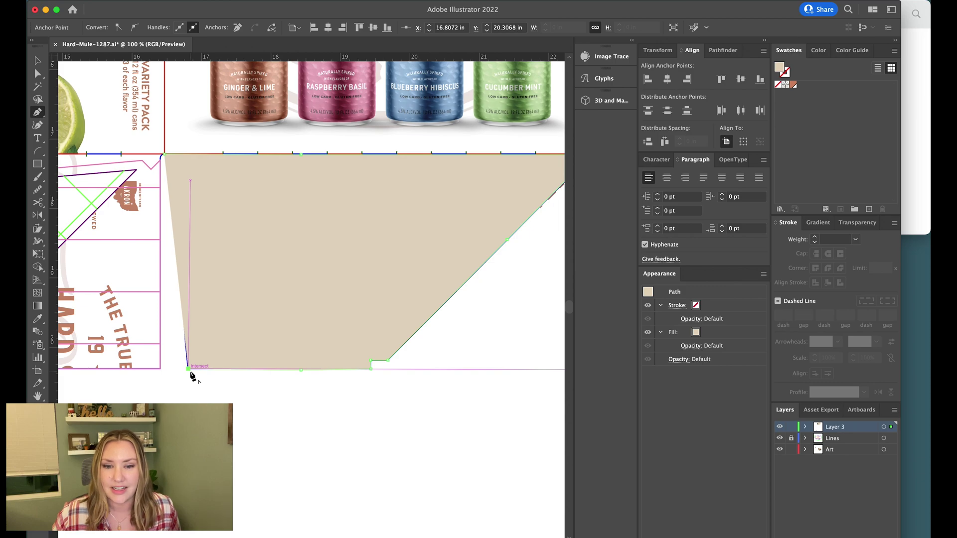
pyautogui.scroll(-1, 191, 373)
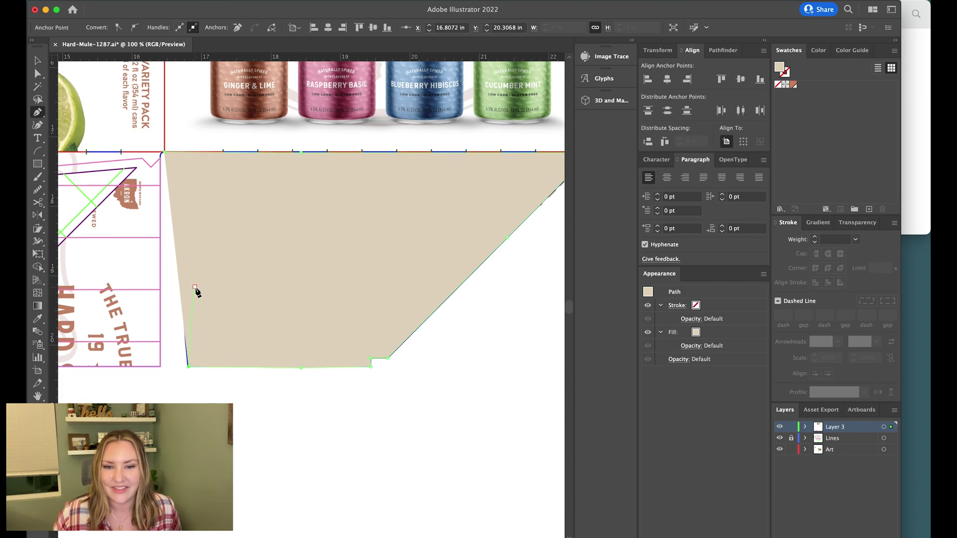
pyautogui.click(165, 155)
pyautogui.press('v')
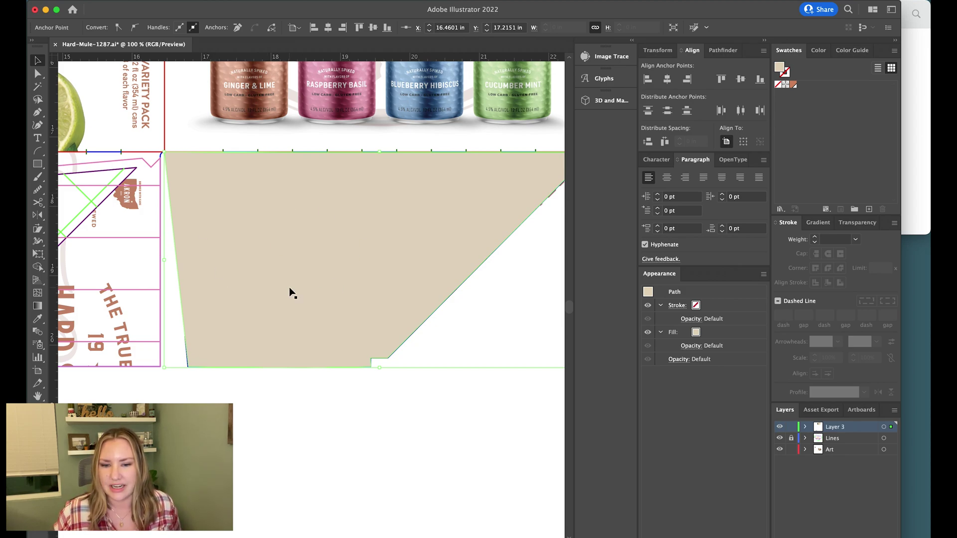
# Move the beige shape down, slice a strip off its lower part with the Knife, and reselect it
pyautogui.moveTo(304, 282); pyautogui.dragTo(308, 331)
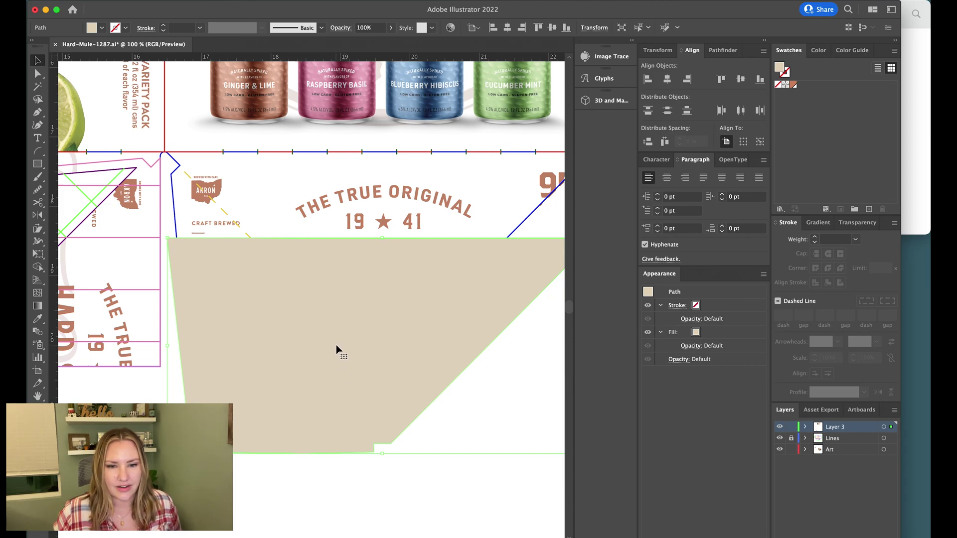
pyautogui.moveTo(37, 202); pyautogui.dragTo(64, 228)
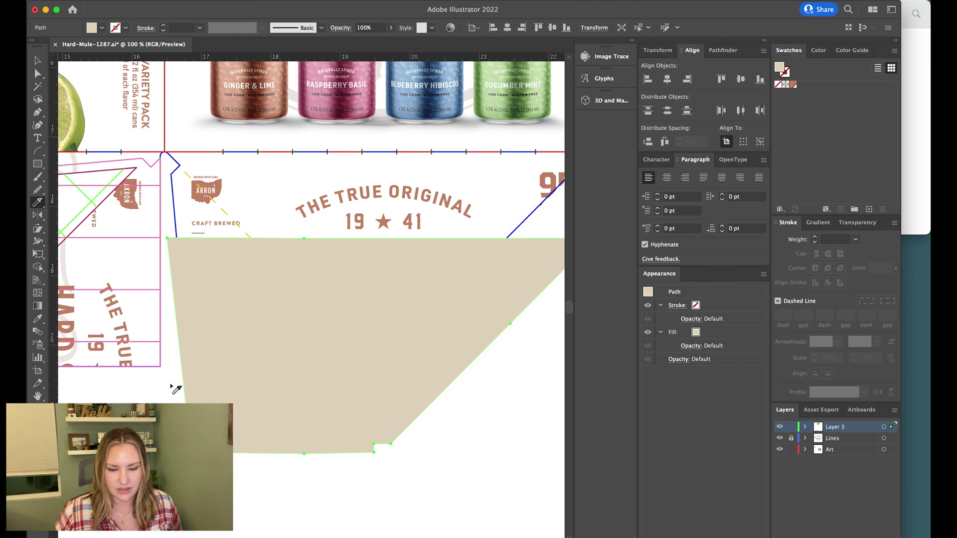
pyautogui.moveTo(175, 387); pyautogui.dragTo(480, 440)
pyautogui.press('v')
pyautogui.click(473, 437)
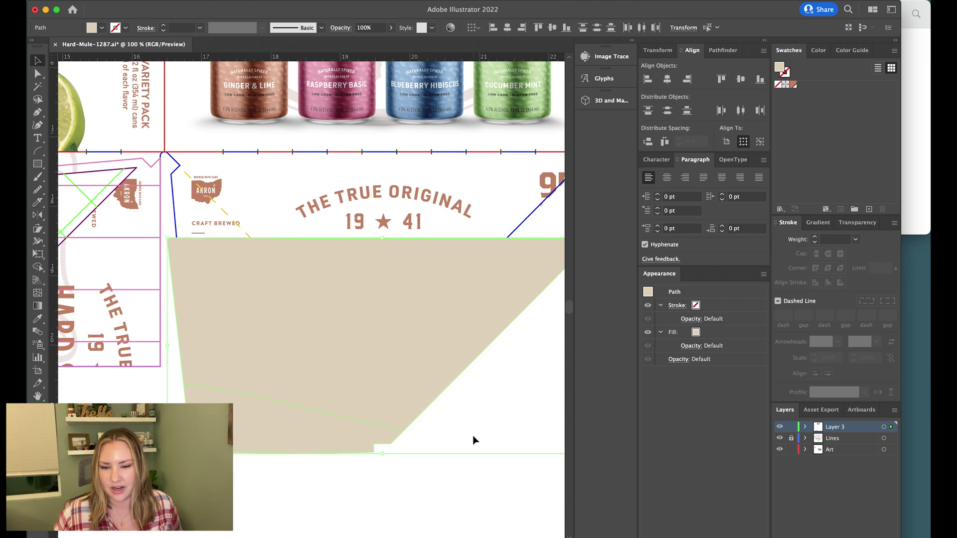
pyautogui.moveTo(318, 432); pyautogui.dragTo(319, 460)
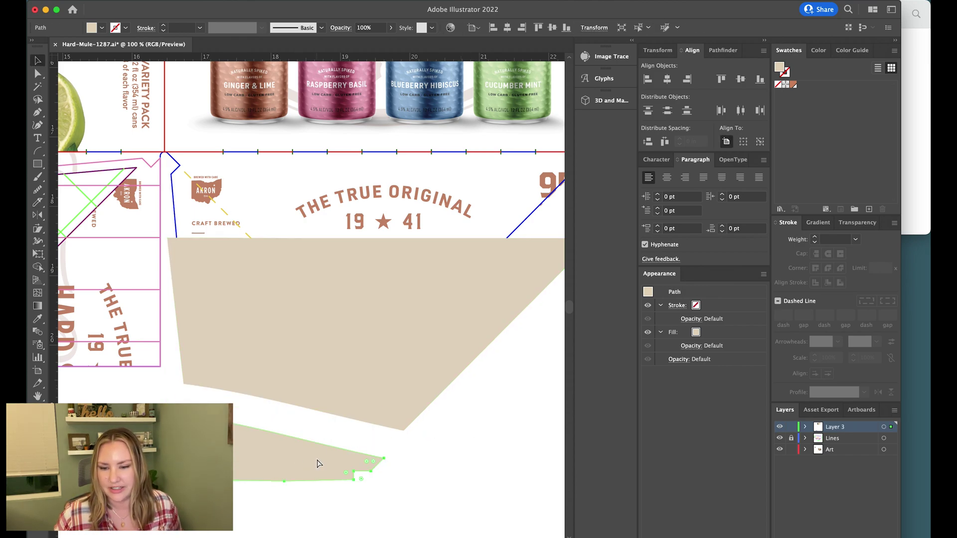
pyautogui.press('super+z')
pyautogui.click(383, 481)
pyautogui.moveTo(366, 422); pyautogui.dragTo(397, 422)
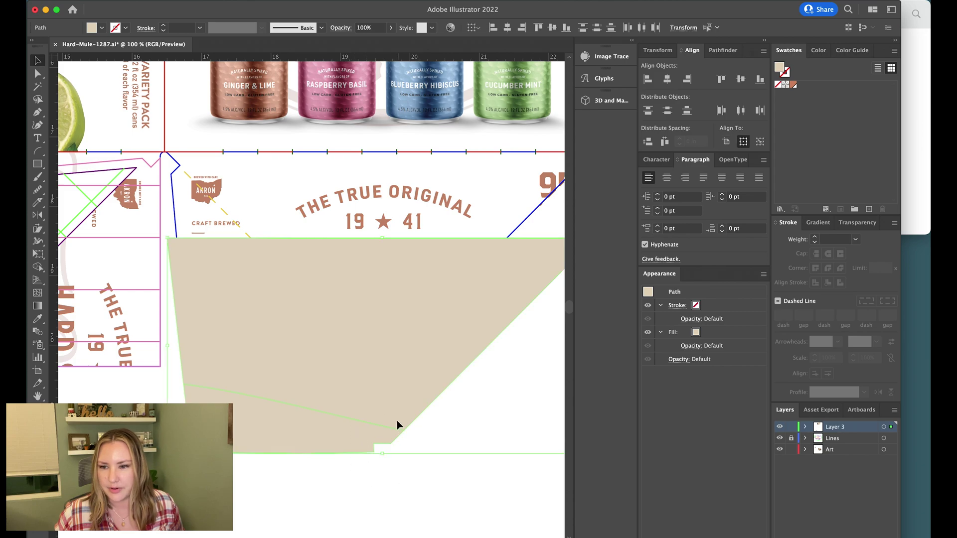
# Extrude the traced beige base shape in 3D after trying and undoing Revolve
pyautogui.click(606, 100)
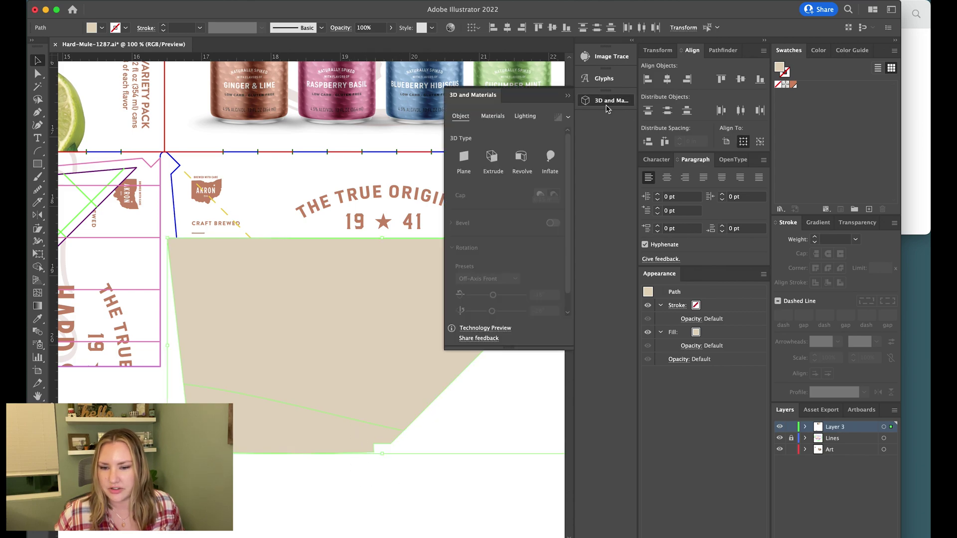
pyautogui.click(521, 157)
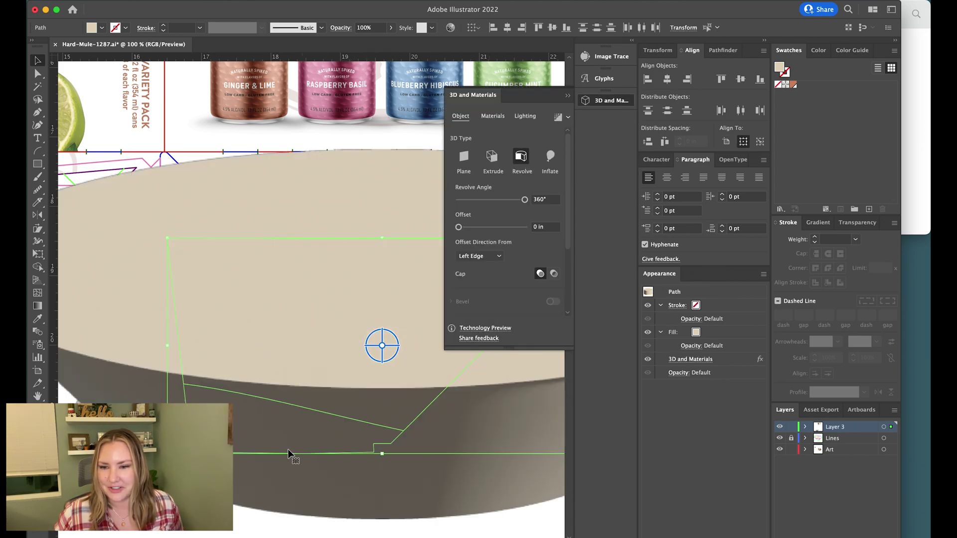
pyautogui.click(491, 157)
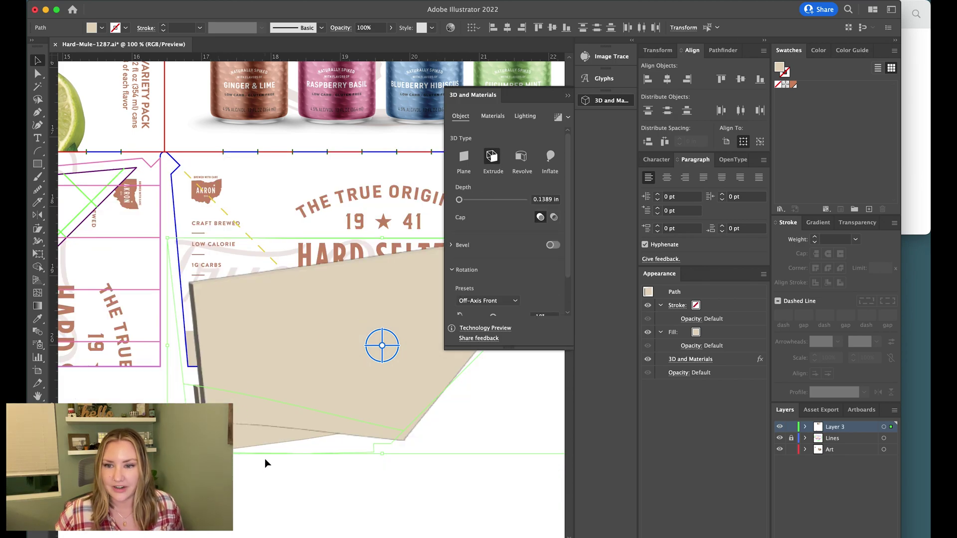
pyautogui.press('cmd+z')
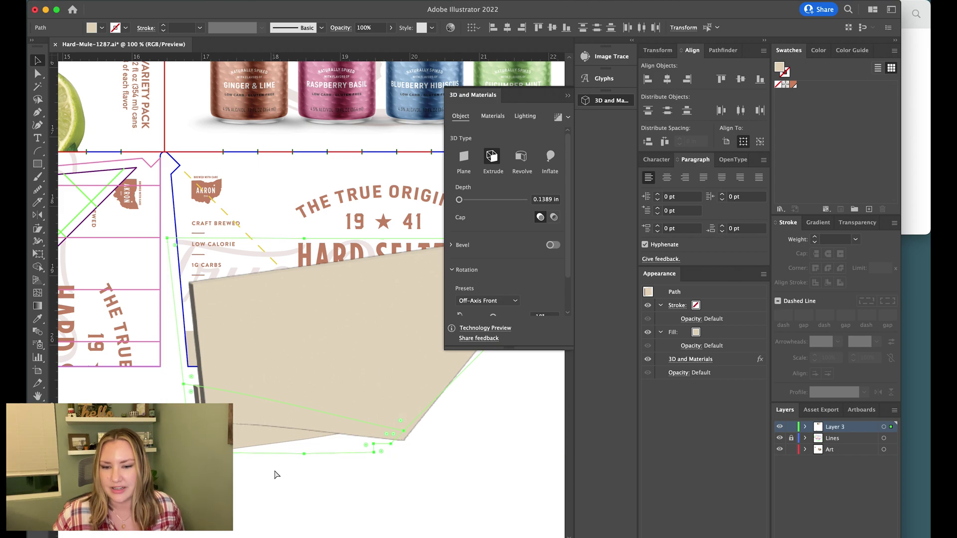
pyautogui.press('cmd+z')
pyautogui.press('v')
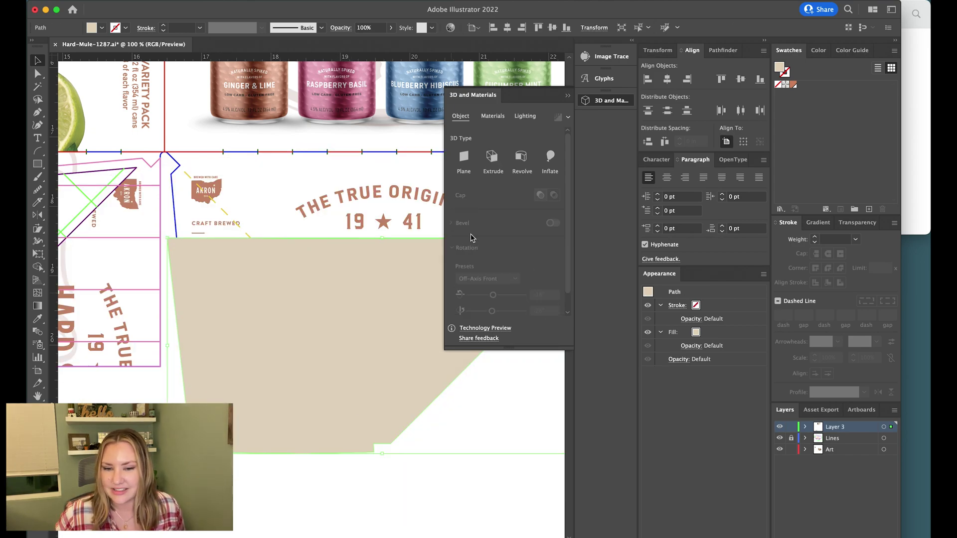
pyautogui.click(491, 157)
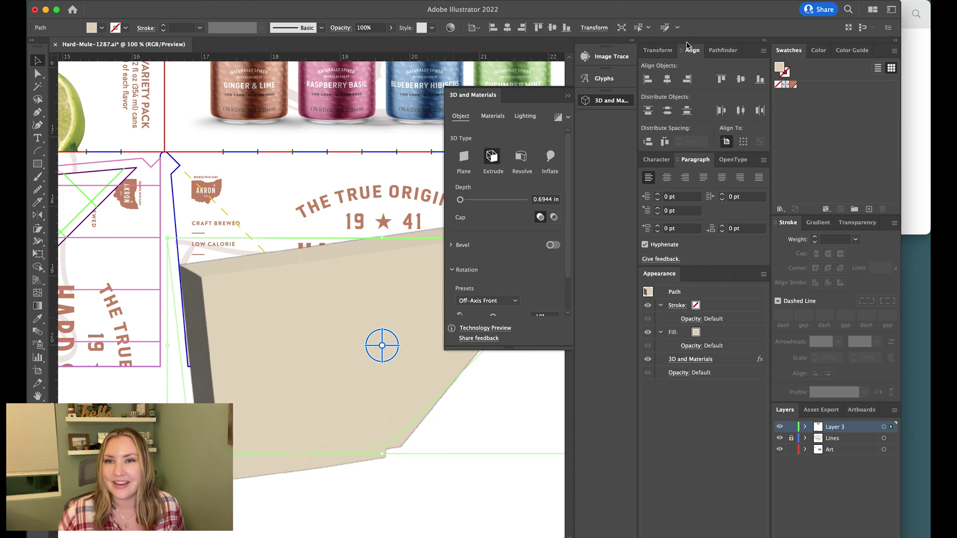
# Reduce the base's extrusion depth, entering 0.2 and then 0.06 in
pyautogui.click(721, 51)
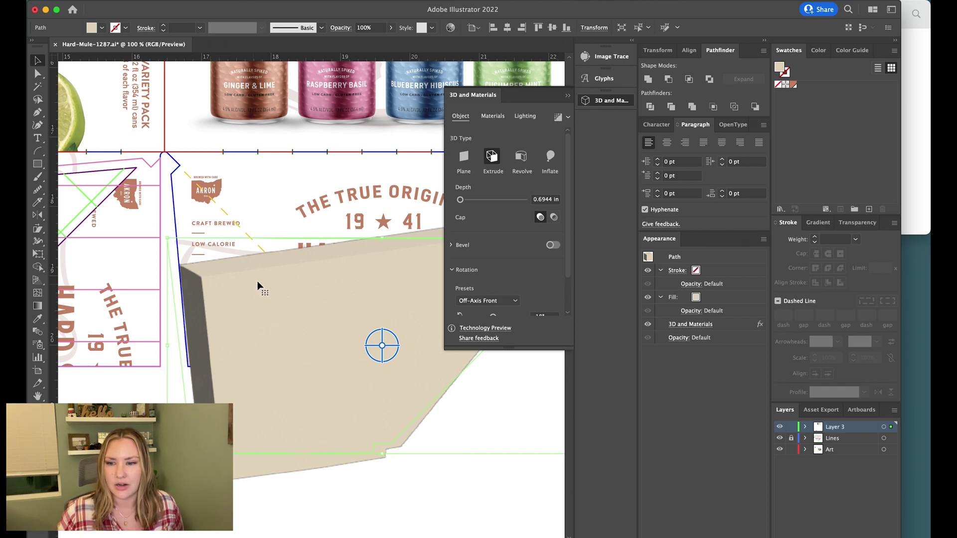
pyautogui.click(543, 200)
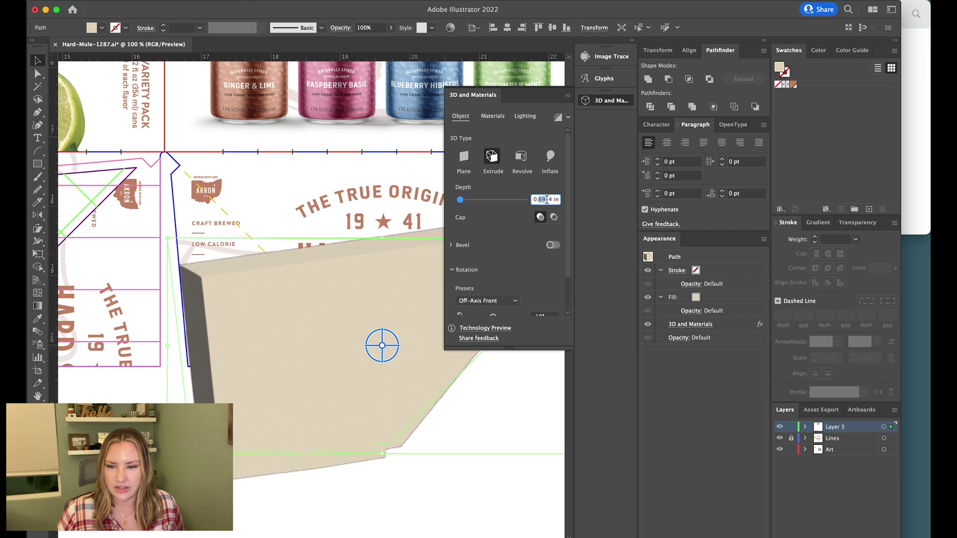
pyautogui.write('0.2')
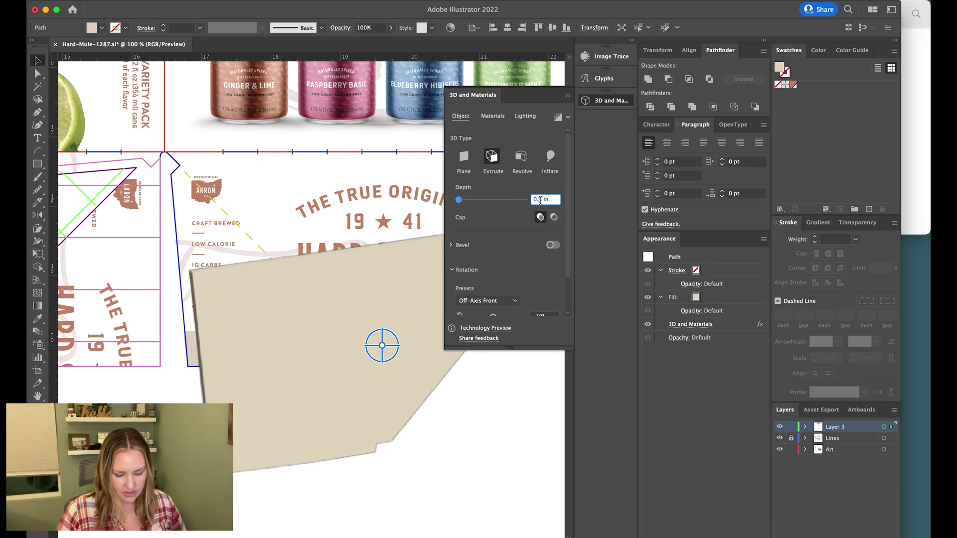
pyautogui.write('0.06')
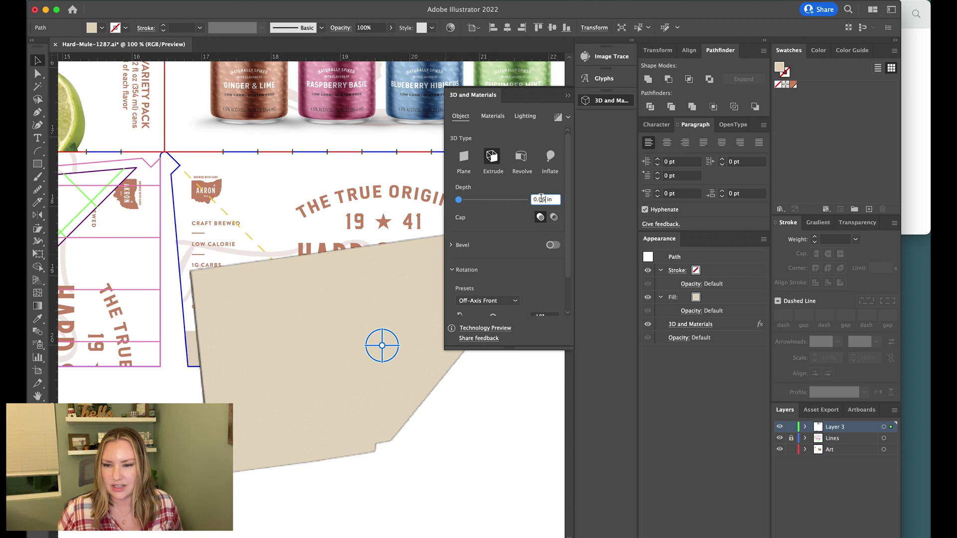
# Give the flap a 0.04 in extrusion depth and turn it to -55° around its vertical axis
pyautogui.scroll(-2, 489, 241)
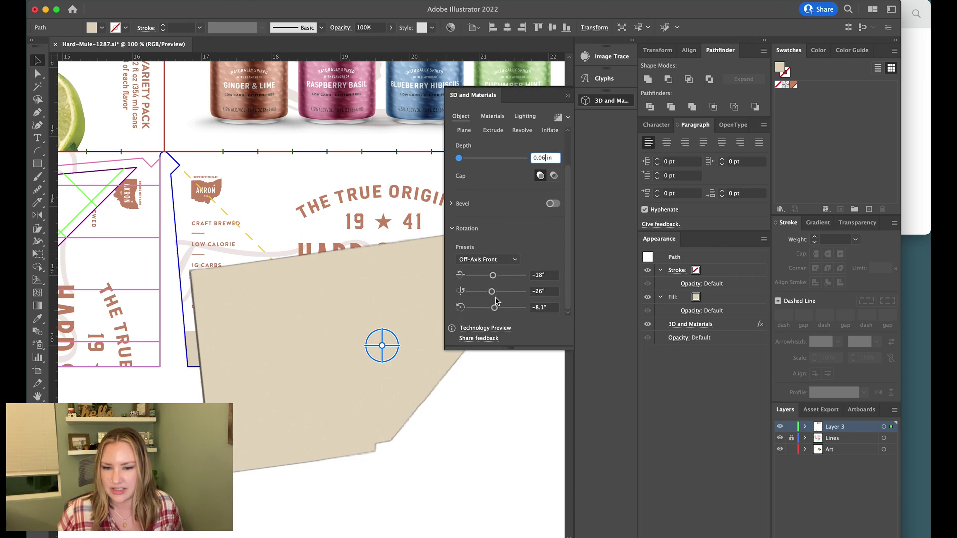
pyautogui.moveTo(492, 291); pyautogui.dragTo(484, 294)
pyautogui.click(542, 159)
pyautogui.write('0')
pyautogui.press('Return')
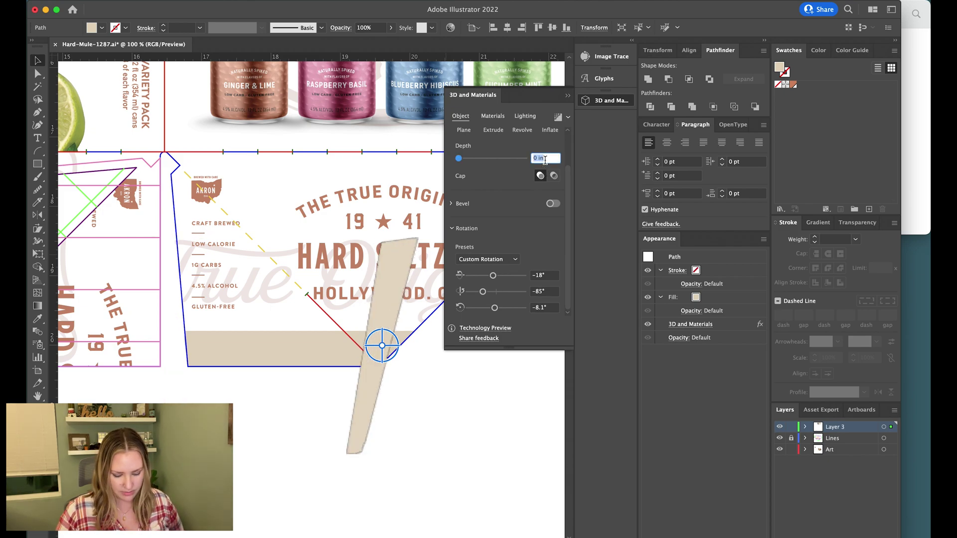
pyautogui.write('.04')
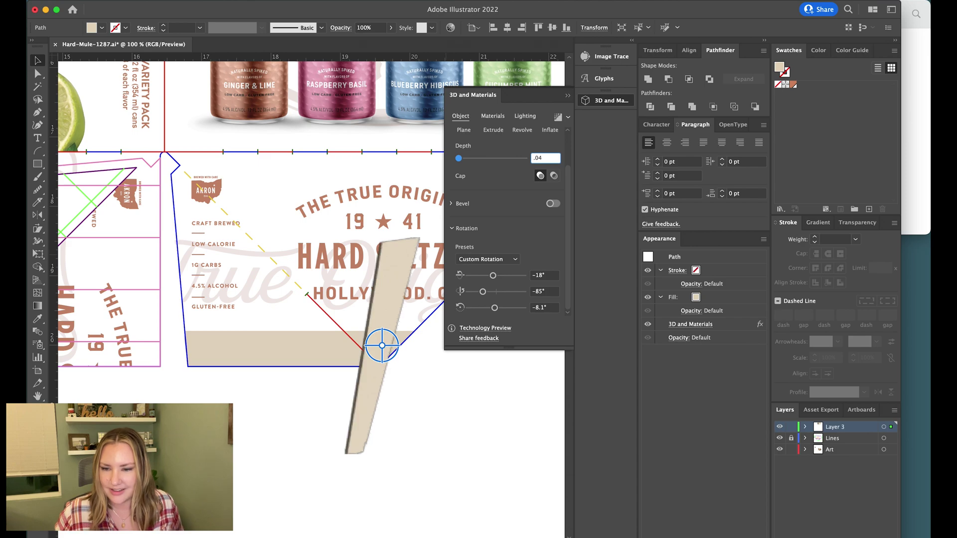
pyautogui.press('Return')
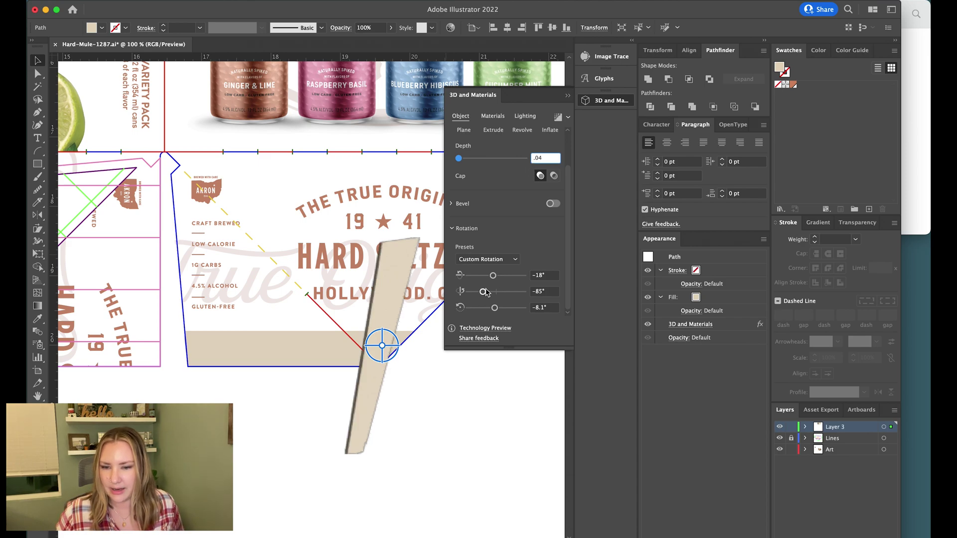
pyautogui.moveTo(483, 292); pyautogui.dragTo(491, 293)
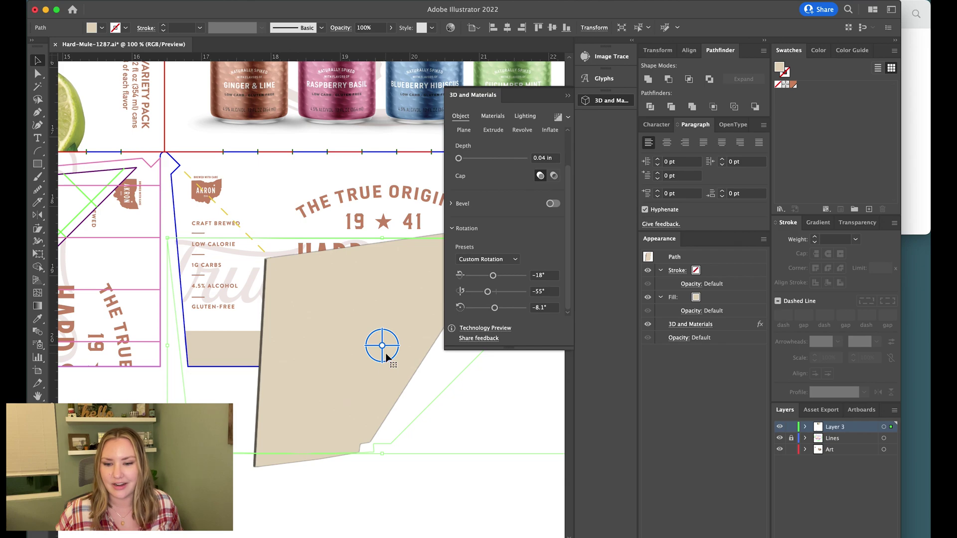
pyautogui.click(402, 466)
pyautogui.click(327, 437)
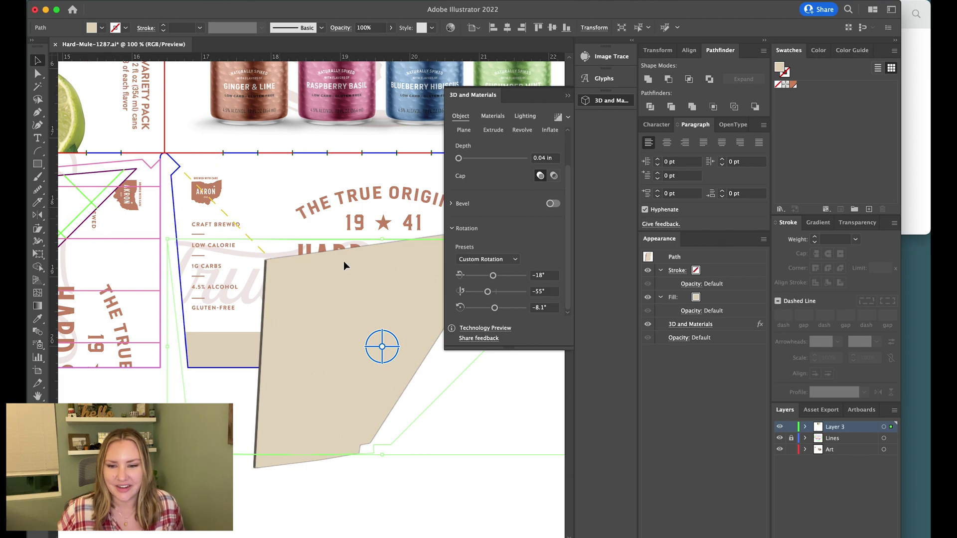
# Drag the thin 3D flap up onto the pasteboard beside the extruded box
pyautogui.scroll(-5, 344, 265)
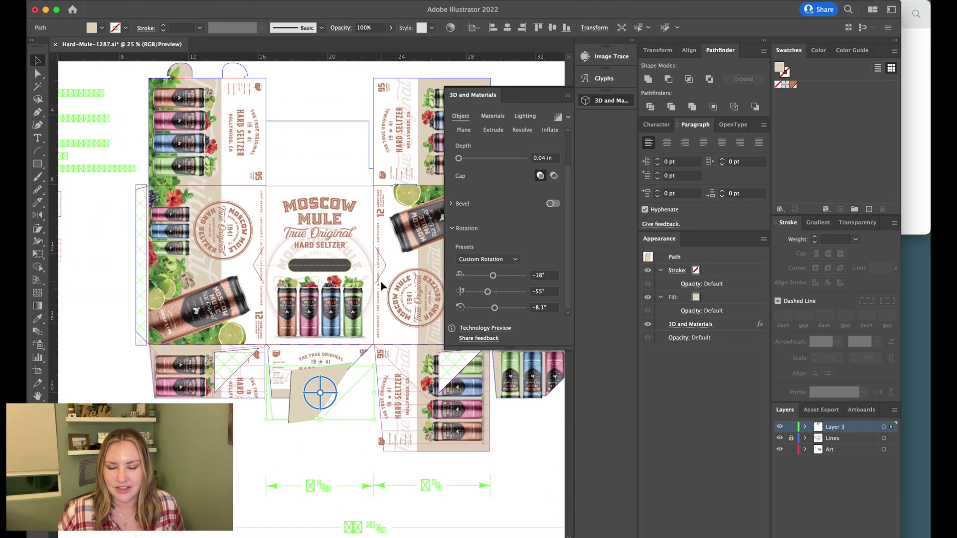
pyautogui.scroll(-2, 381, 285)
pyautogui.scroll(5, 379, 285)
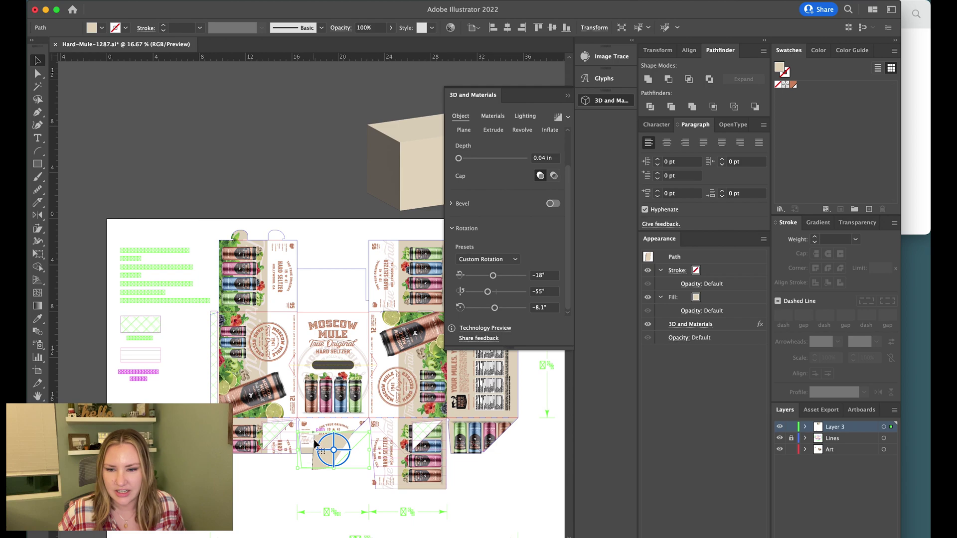
pyautogui.moveTo(315, 442); pyautogui.dragTo(313, 157)
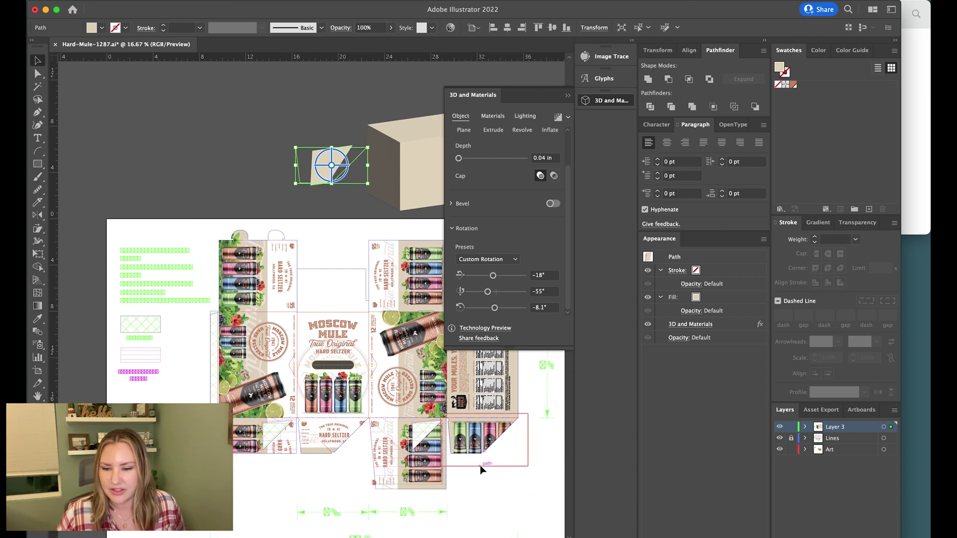
pyautogui.scroll(2, 480, 465)
pyautogui.hscroll(2, 479, 448)
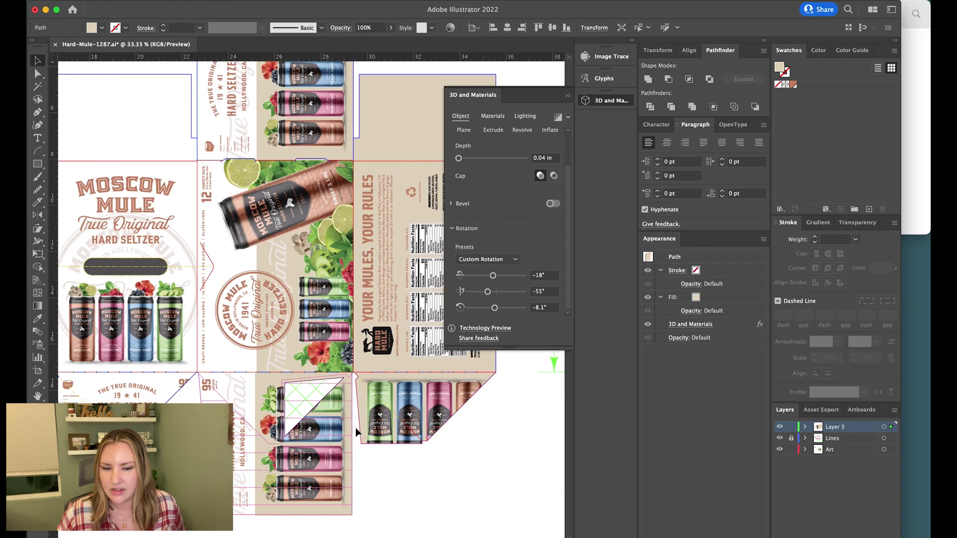
pyautogui.hscroll(-5, 355, 427)
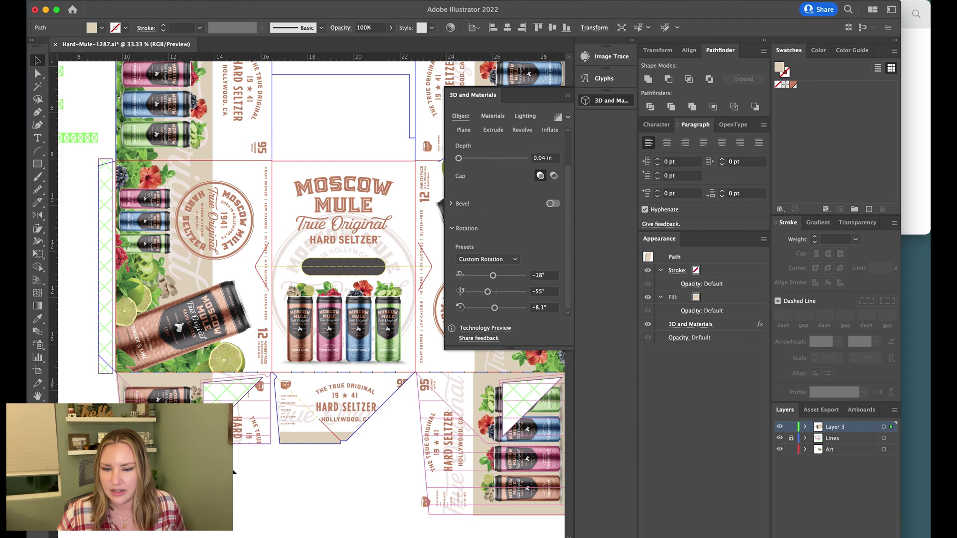
# Clear the selection and place Pen anchors at the four corners of the lower-left flap panel
pyautogui.press('super+shift+a')
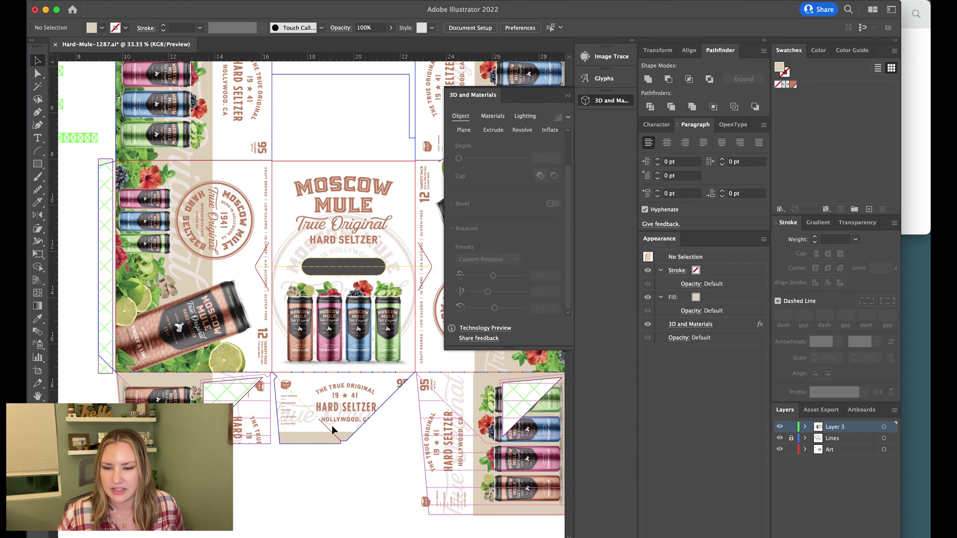
pyautogui.hscroll(3, 335, 449)
pyautogui.hscroll(-6, 344, 433)
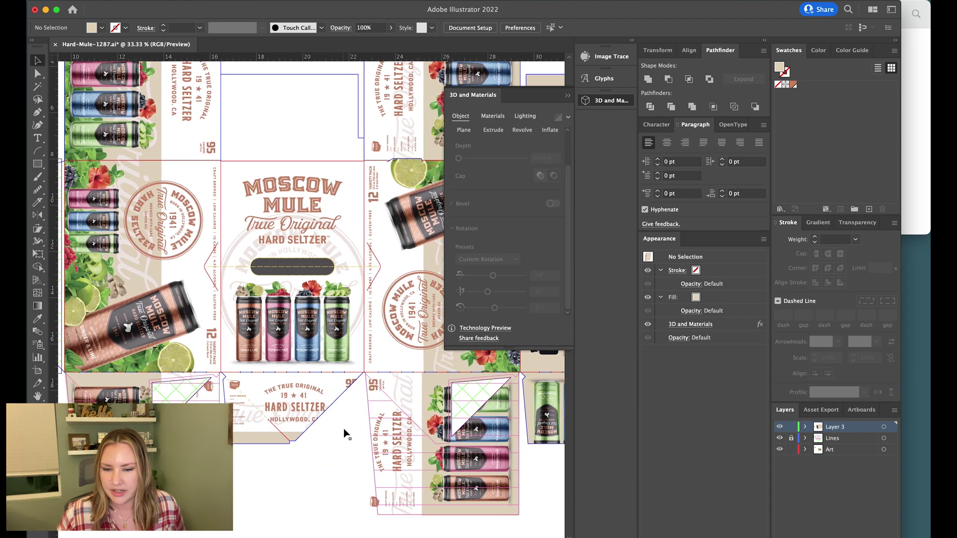
pyautogui.scroll(2, 342, 444)
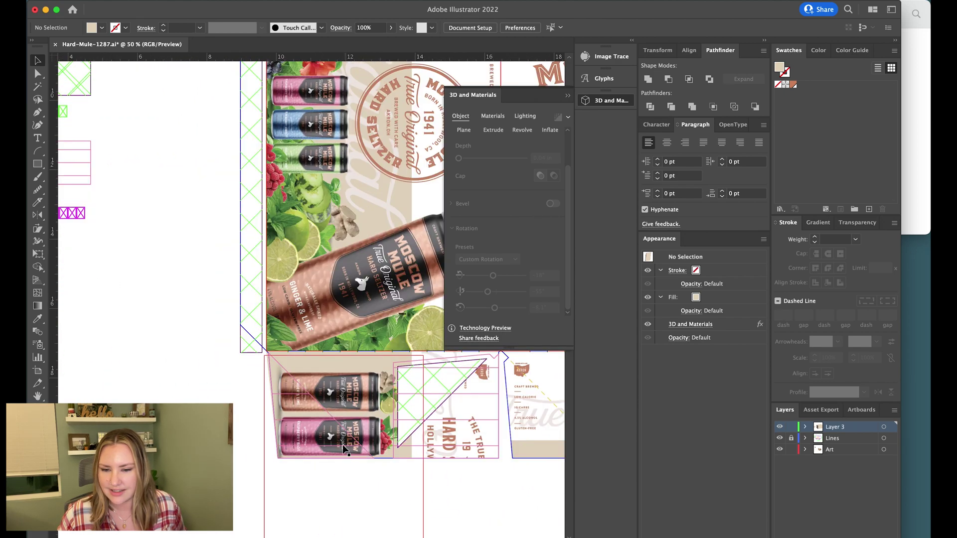
pyautogui.hscroll(2, 454, 444)
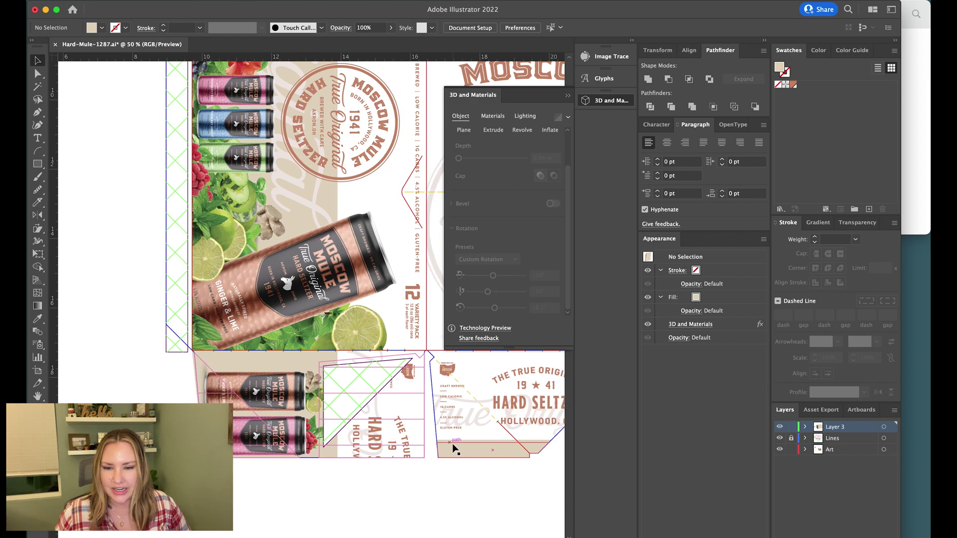
pyautogui.press('p')
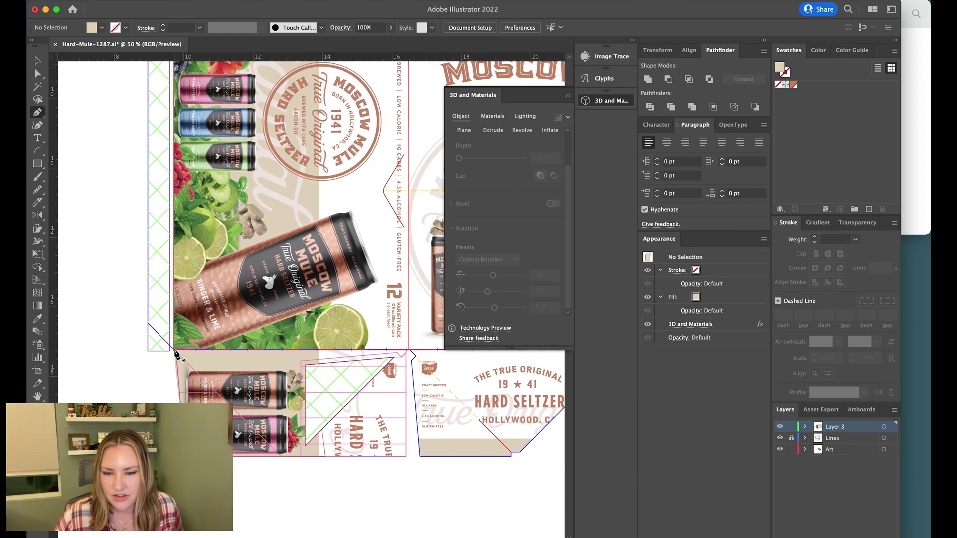
pyautogui.click(175, 350)
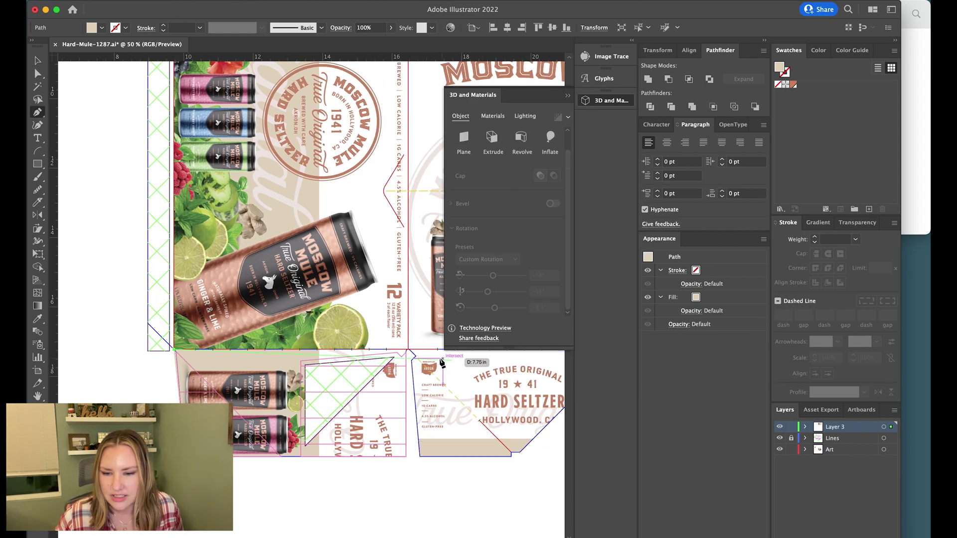
pyautogui.click(407, 350)
pyautogui.click(407, 456)
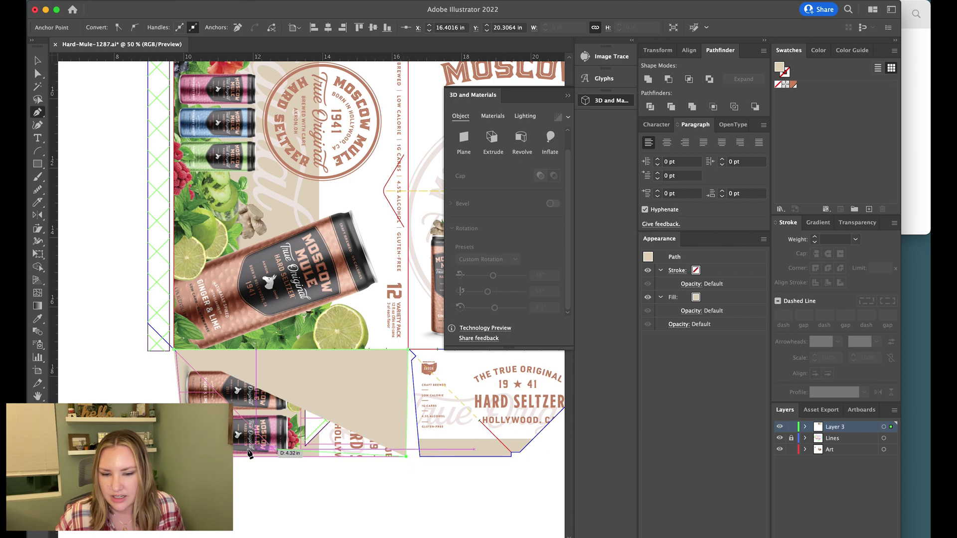
pyautogui.click(184, 457)
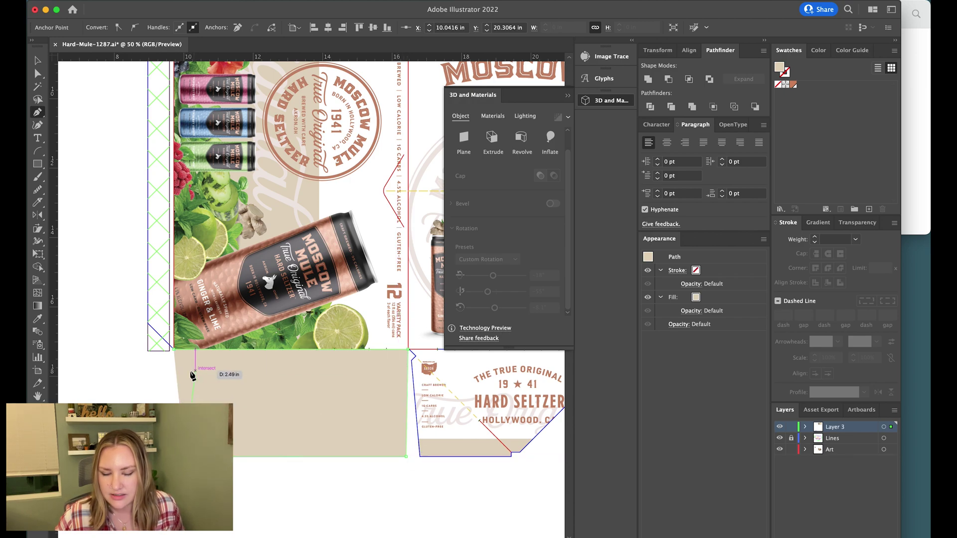
# Close the lower panel outline and drag it up onto the pasteboard beside the other pieces
pyautogui.click(175, 351)
pyautogui.press('v')
pyautogui.press('super+minus')
pyautogui.press('super+minus')
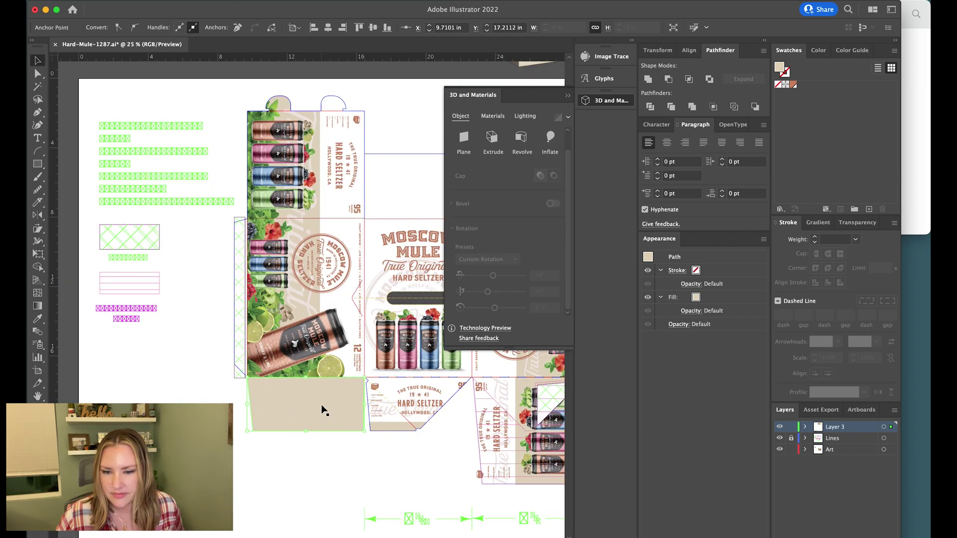
pyautogui.hscroll(3, 321, 410)
pyautogui.scroll(5, 318, 409)
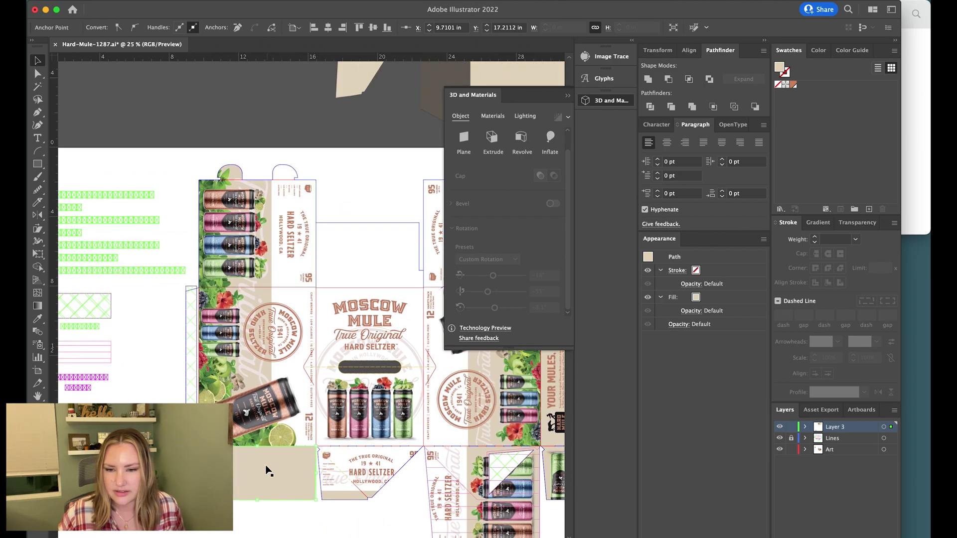
pyautogui.moveTo(267, 471); pyautogui.dragTo(273, 223)
# Extrude the new panel in 3D with a depth of 0.04 in
pyautogui.click(494, 139)
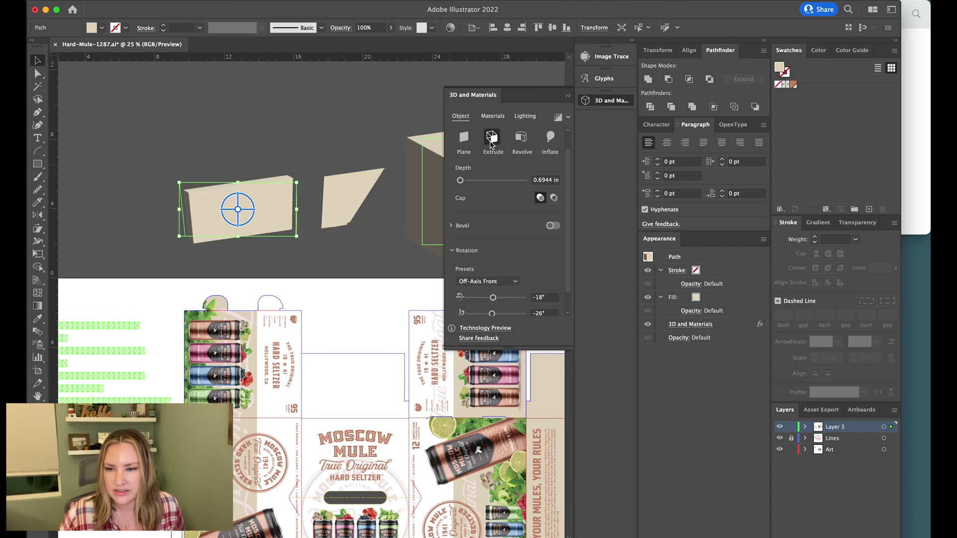
pyautogui.doubleClick(548, 181)
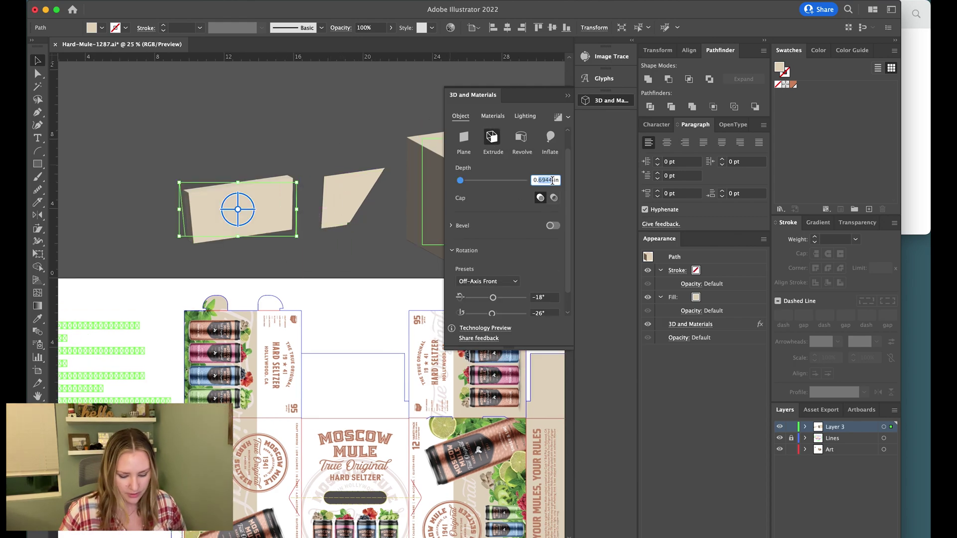
pyautogui.write('0.0')
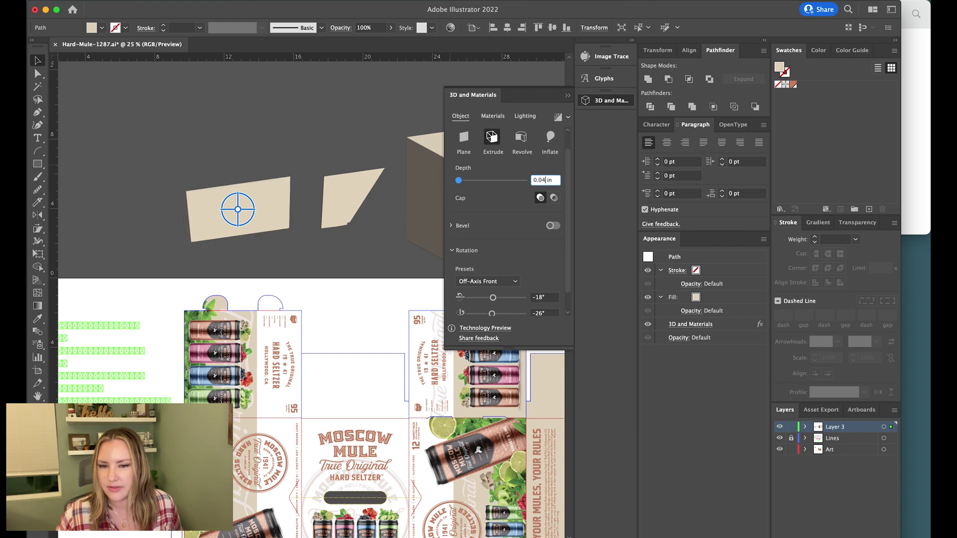
pyautogui.click(386, 245)
# Select the 3D box and both flaps and export the selection as Asset 22
pyautogui.hscroll(2, 247, 201)
pyautogui.hscroll(2, 247, 199)
pyautogui.keyDown('alt'); pyautogui.scroll(-1, 246, 199); pyautogui.keyUp('alt')
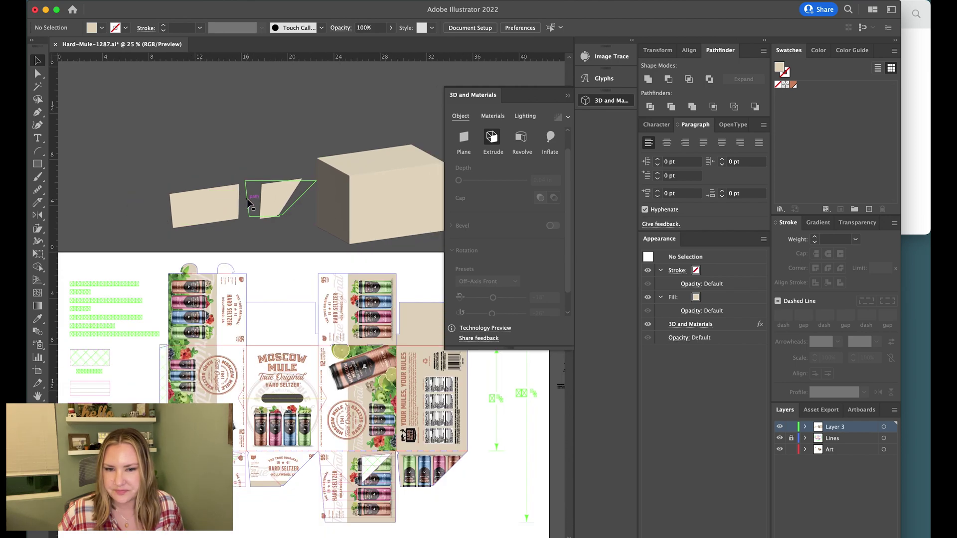
pyautogui.moveTo(136, 133); pyautogui.dragTo(351, 227)
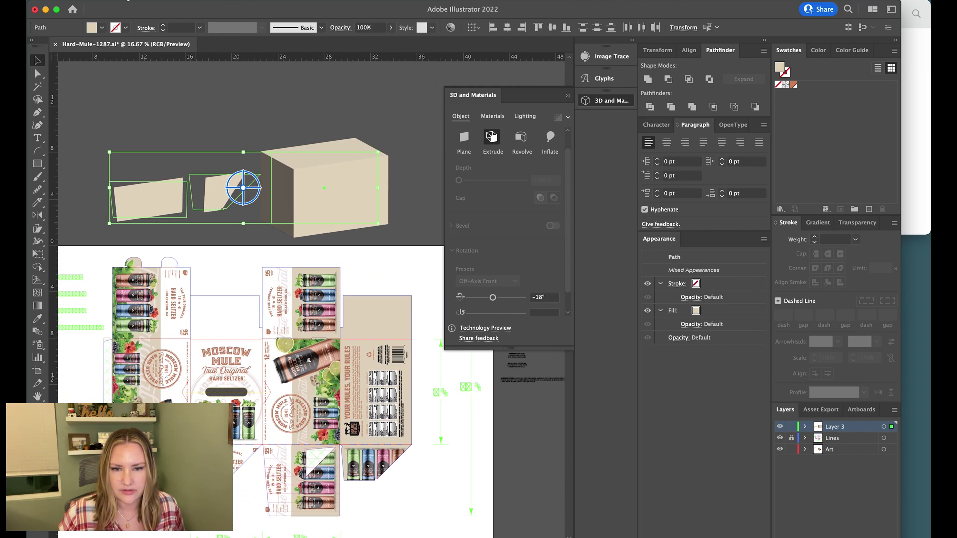
pyautogui.click(106, 1)
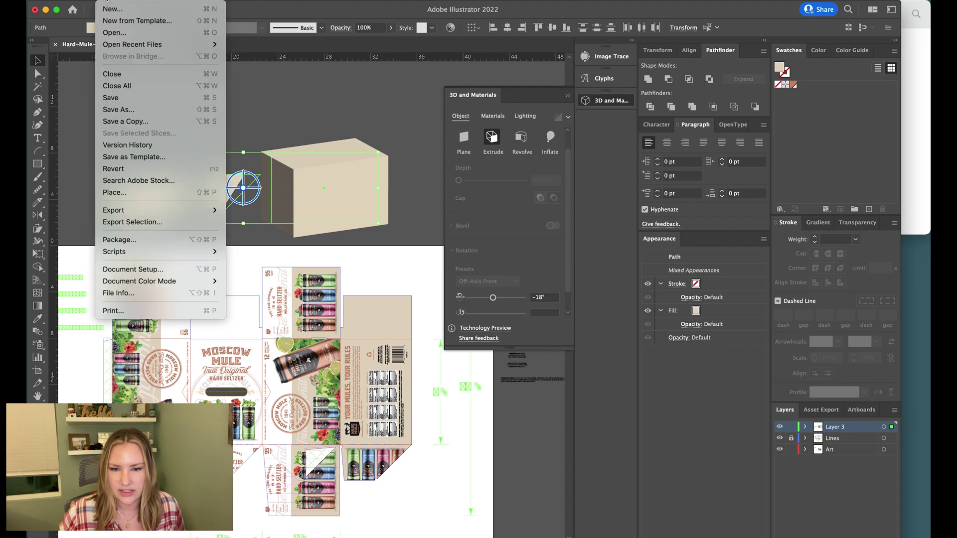
pyautogui.click(170, 222)
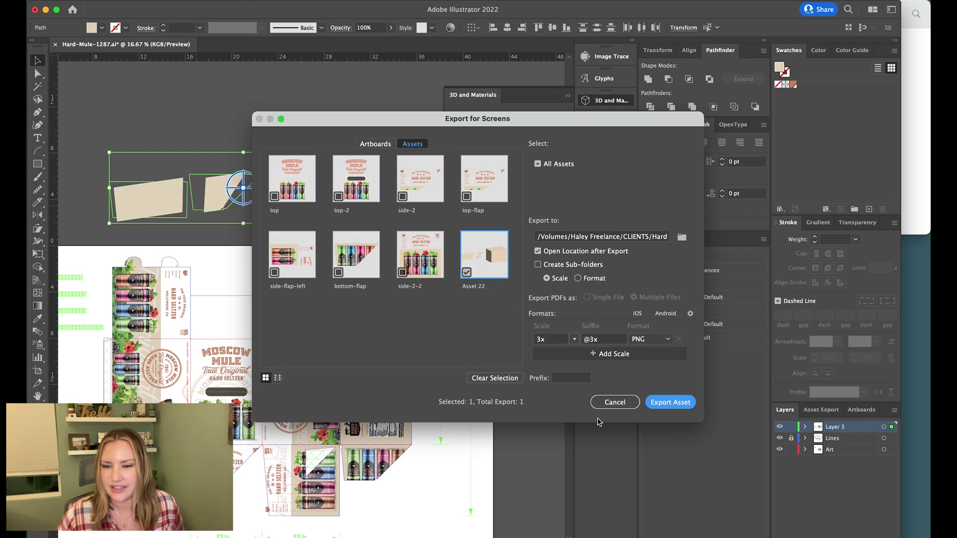
# Select only the extruded box and add it alone as an export asset
pyautogui.click(608, 404)
pyautogui.click(417, 223)
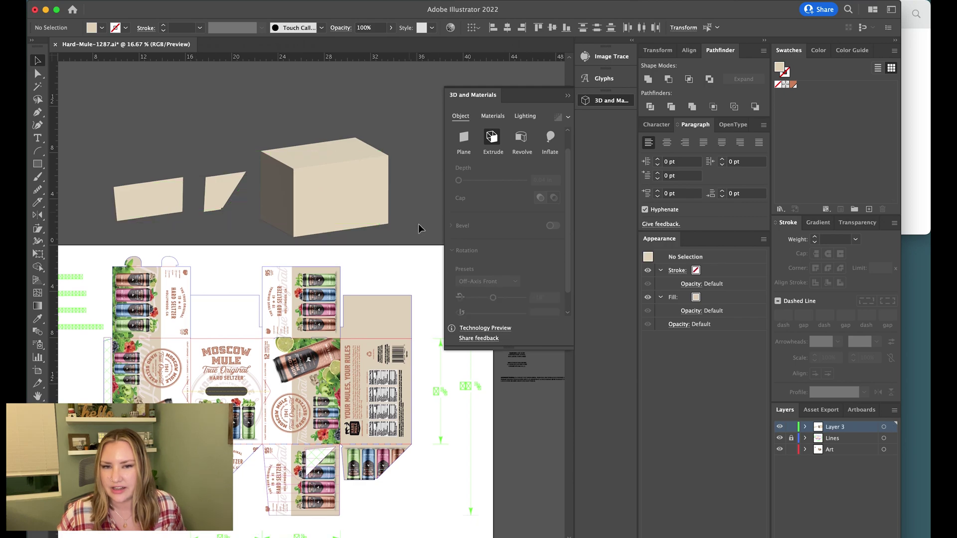
pyautogui.click(328, 166)
pyautogui.click(102, 1)
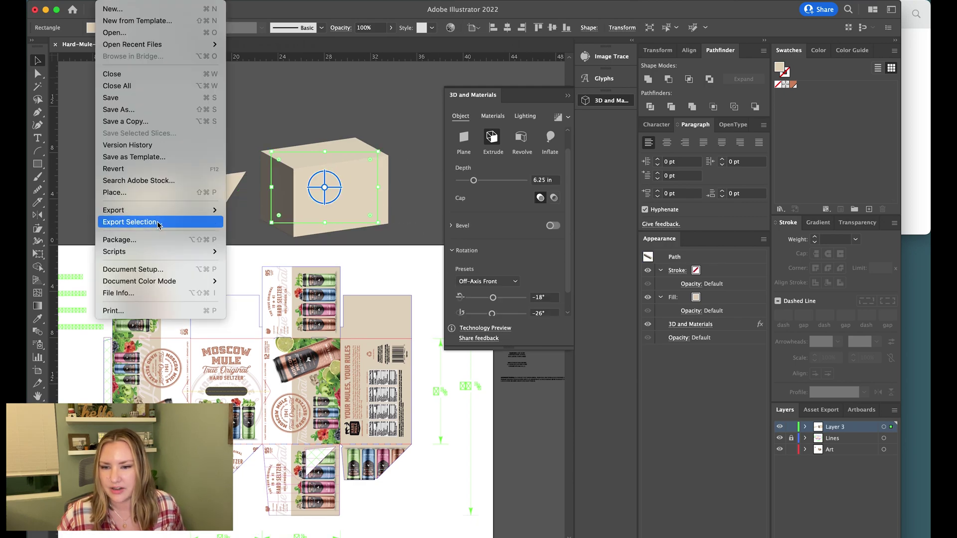
pyautogui.click(161, 222)
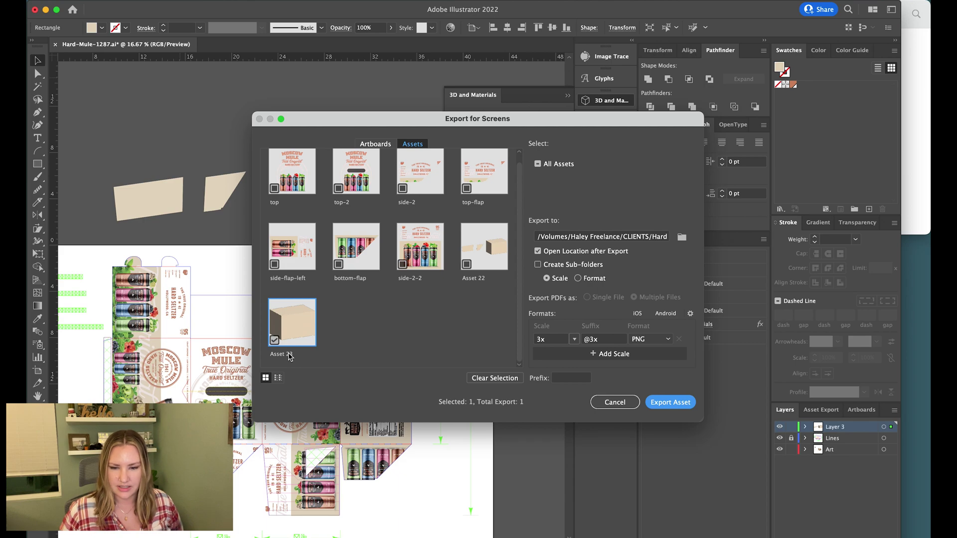
# Rename the new asset box-base and set its export format to OBJ
pyautogui.click(289, 355)
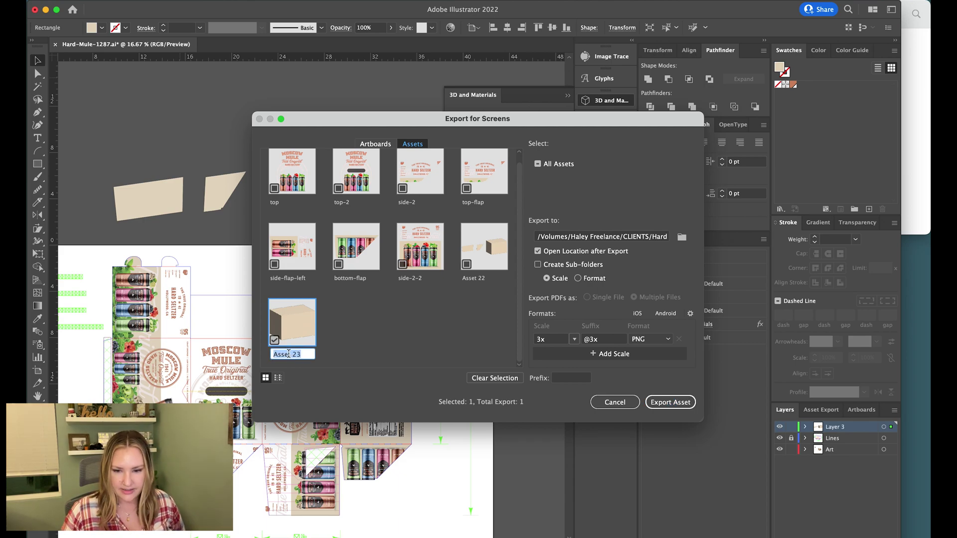
pyautogui.write('box-base')
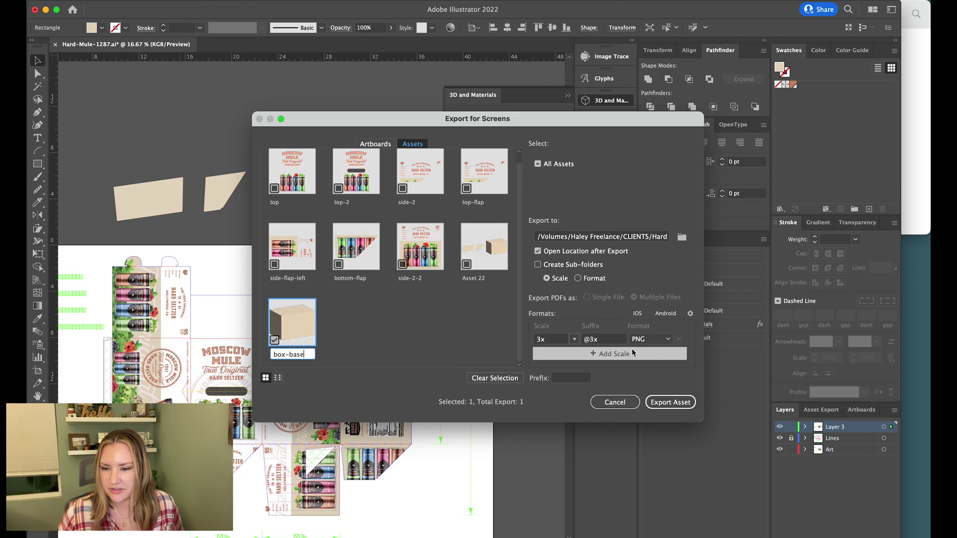
pyautogui.click(652, 339)
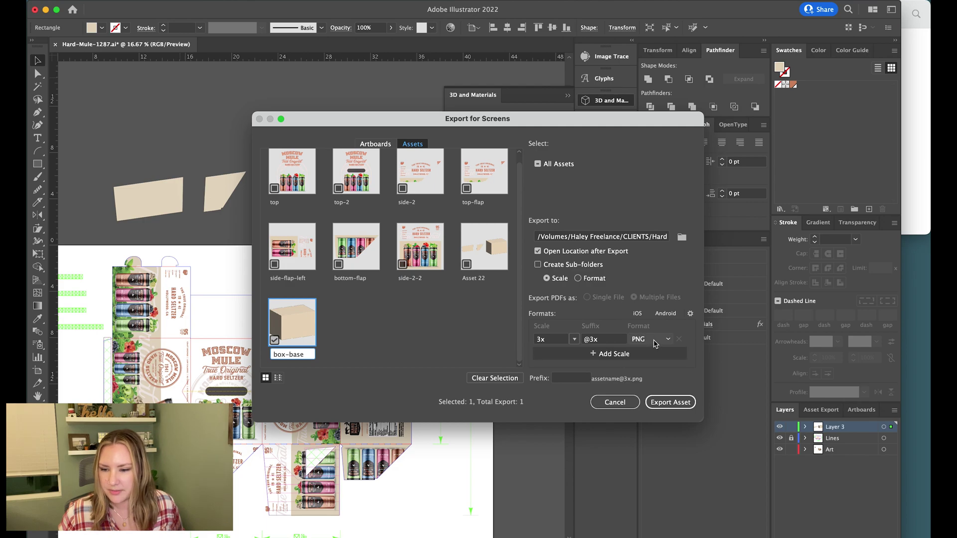
pyautogui.click(646, 445)
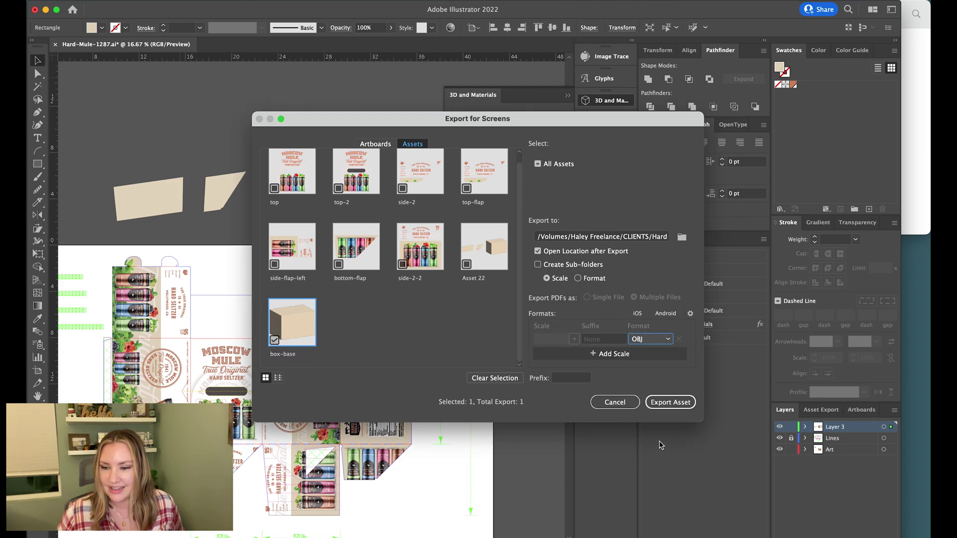
pyautogui.click(615, 402)
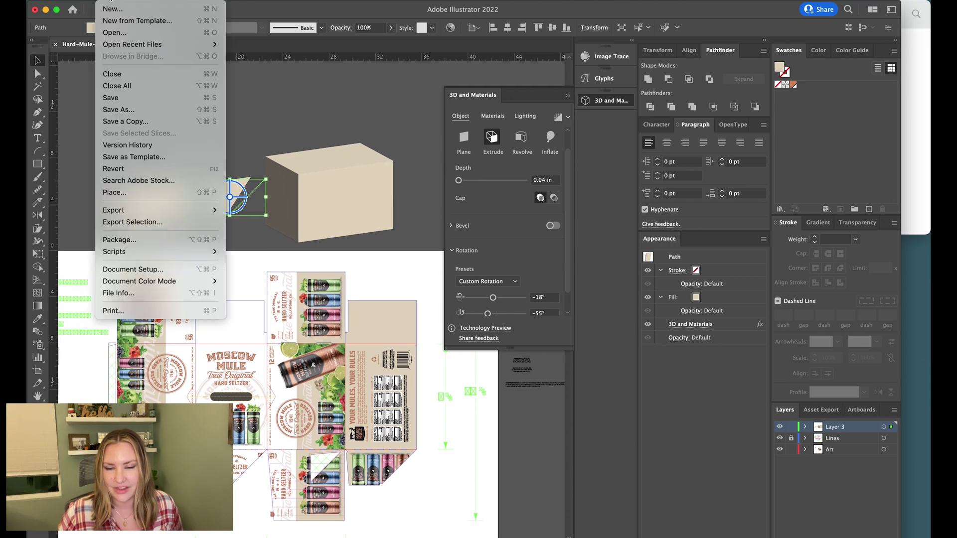
# Add the selected flap as asset box-flap-1 with OBJ format
pyautogui.click(129, 224)
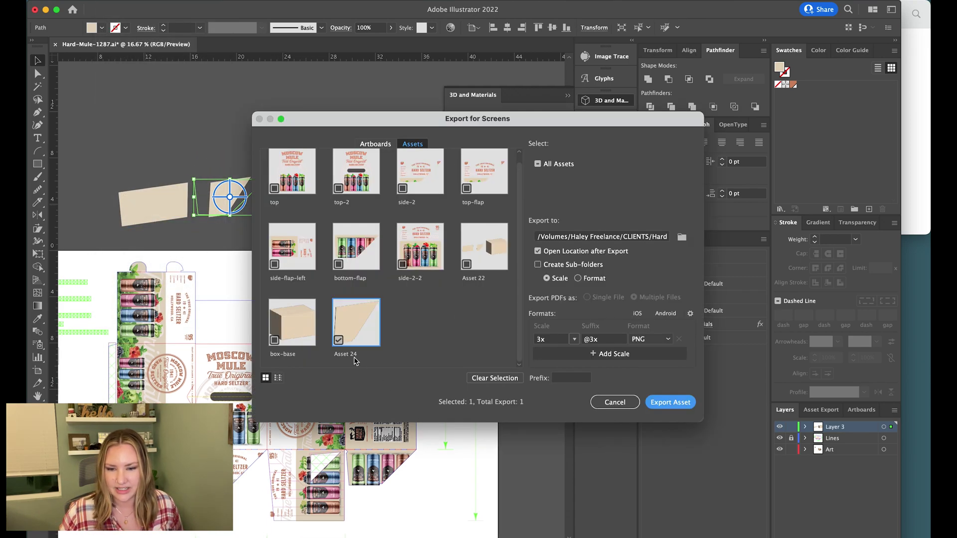
pyautogui.doubleClick(350, 354)
pyautogui.write('box-flap-1')
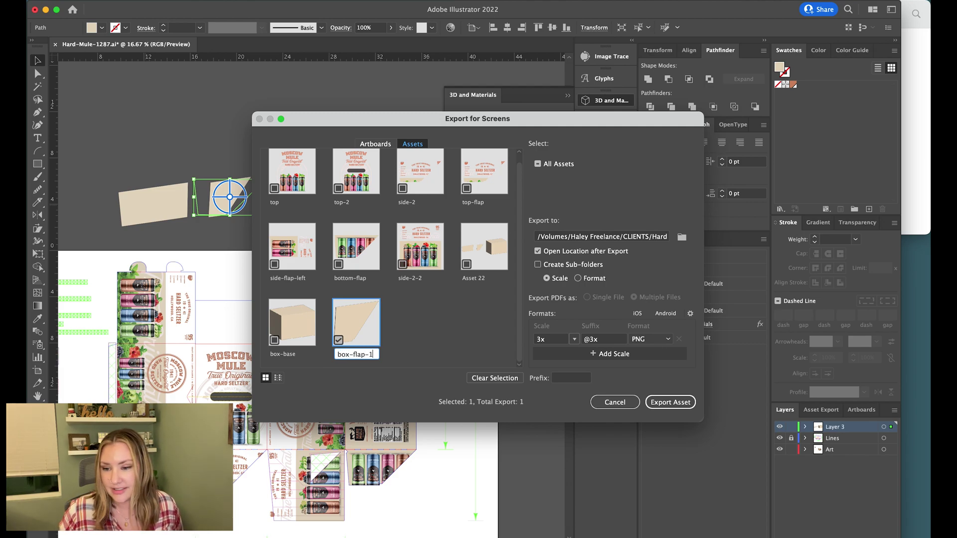
pyautogui.click(650, 339)
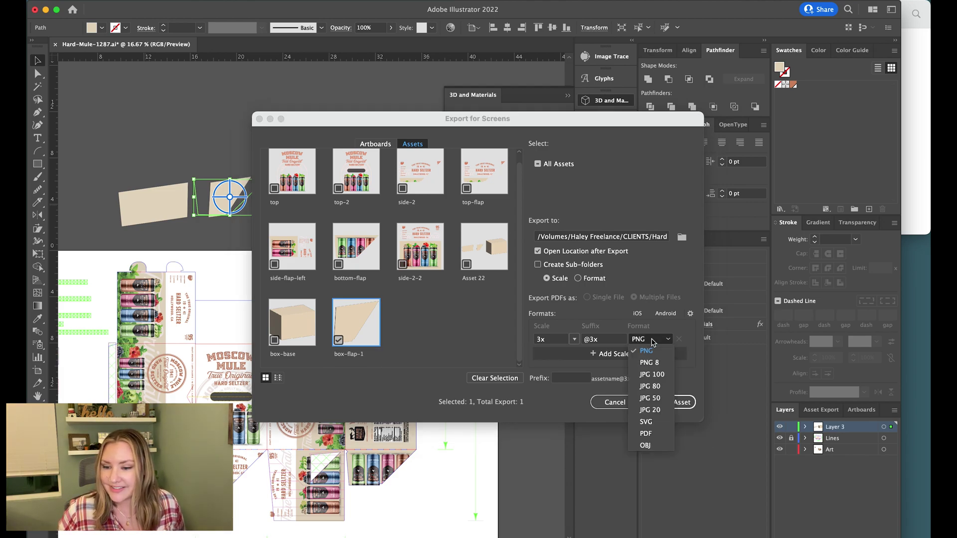
pyautogui.click(659, 444)
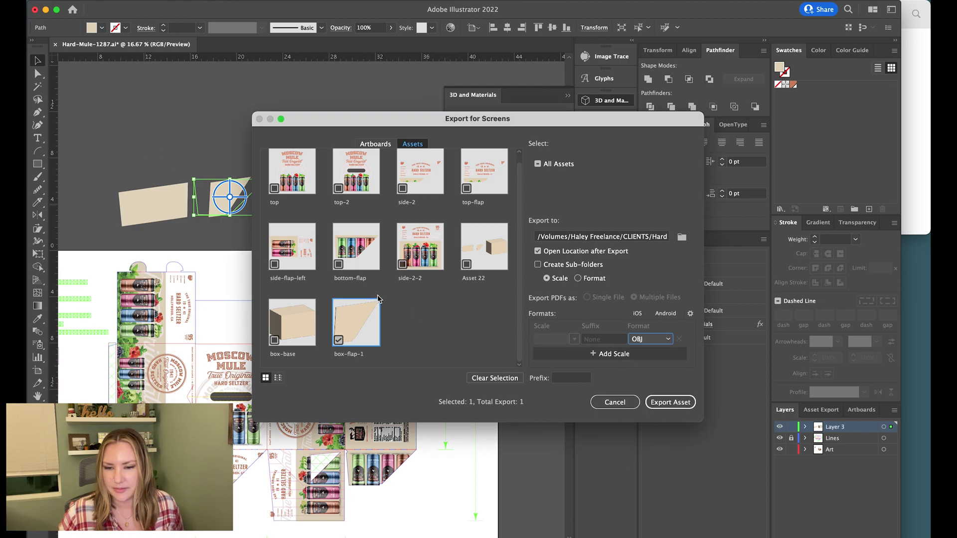
pyautogui.click(615, 402)
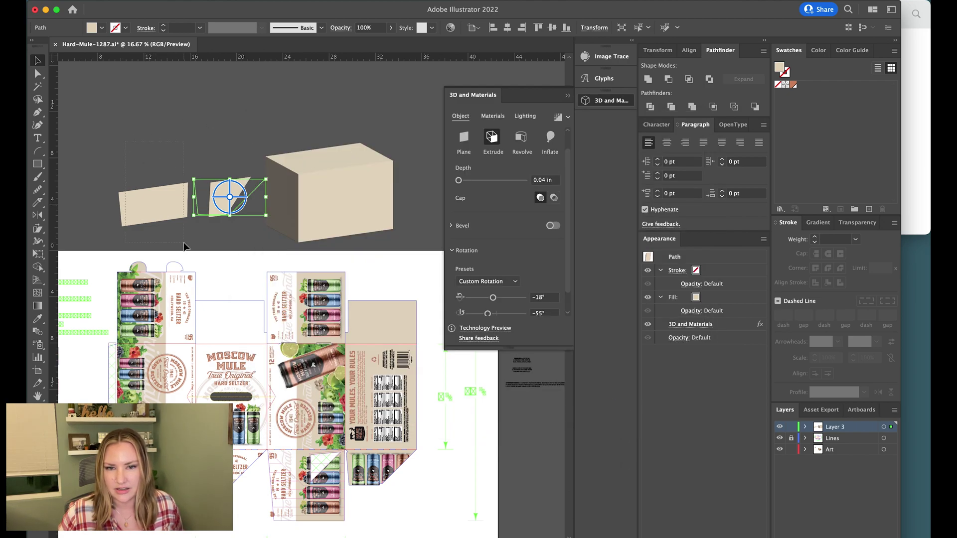
# Add the left flap panel as asset box-flap-2 and tick box-flap-1 for export
pyautogui.click(177, 209)
pyautogui.click(107, 0)
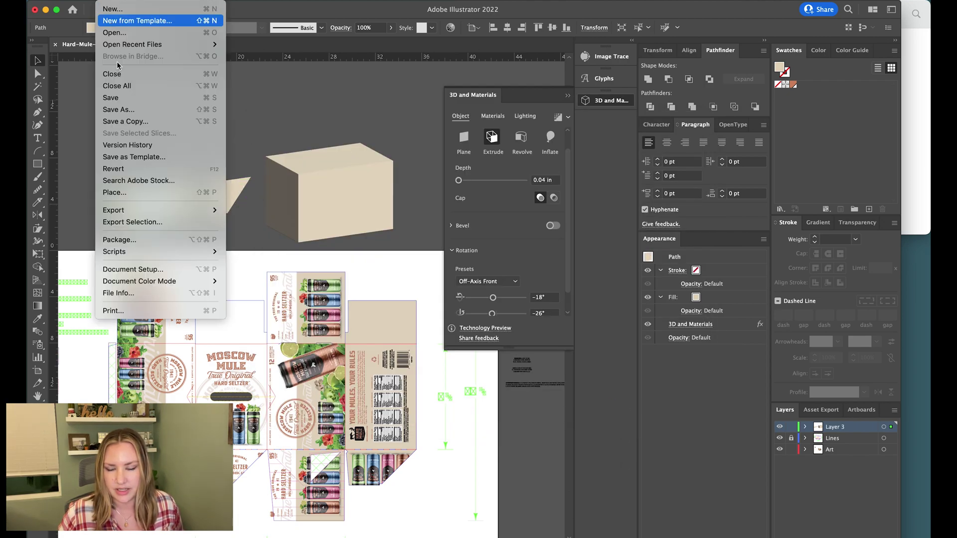
pyautogui.click(148, 222)
pyautogui.doubleClick(415, 354)
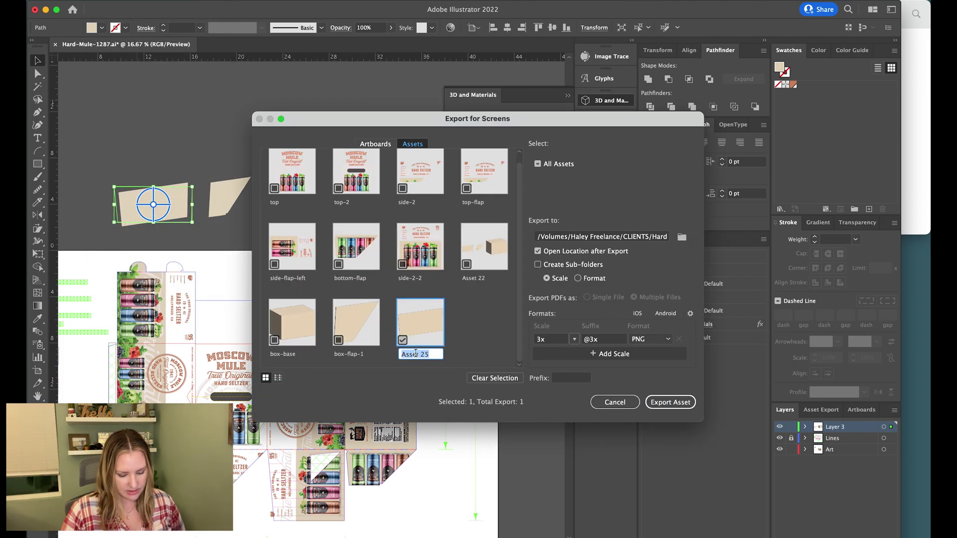
pyautogui.write('box-flap-2')
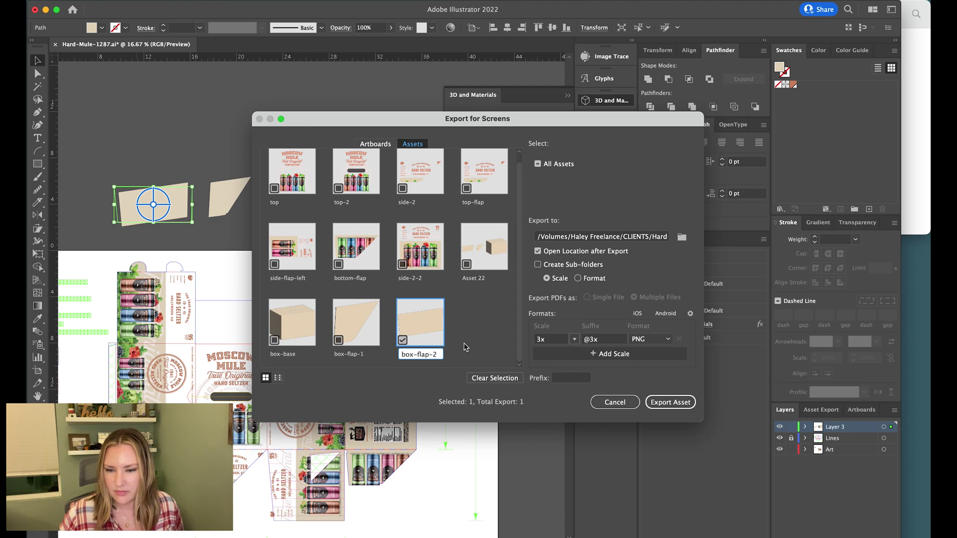
pyautogui.press('Return')
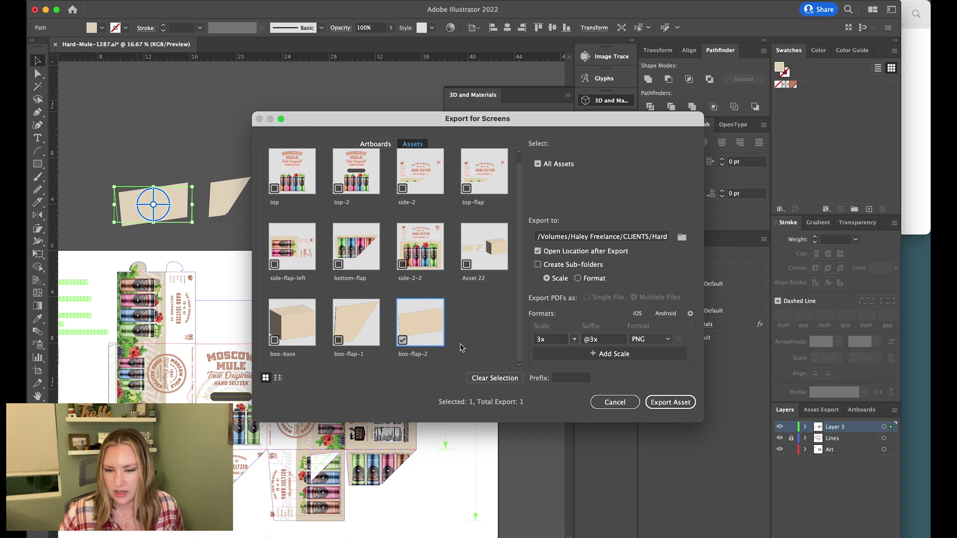
pyautogui.click(338, 340)
# Include box-base in the export and set the format for all three assets to OBJ
pyautogui.click(275, 340)
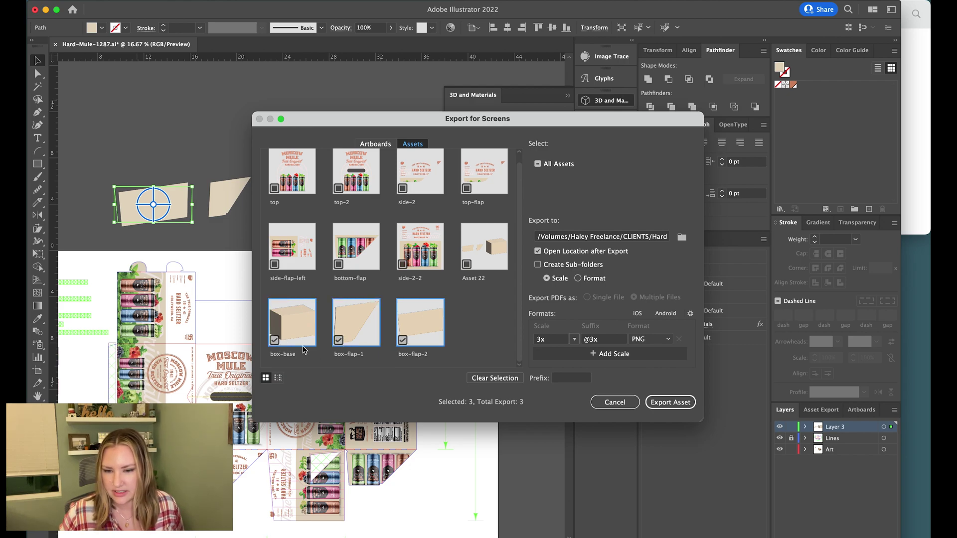
pyautogui.click(650, 339)
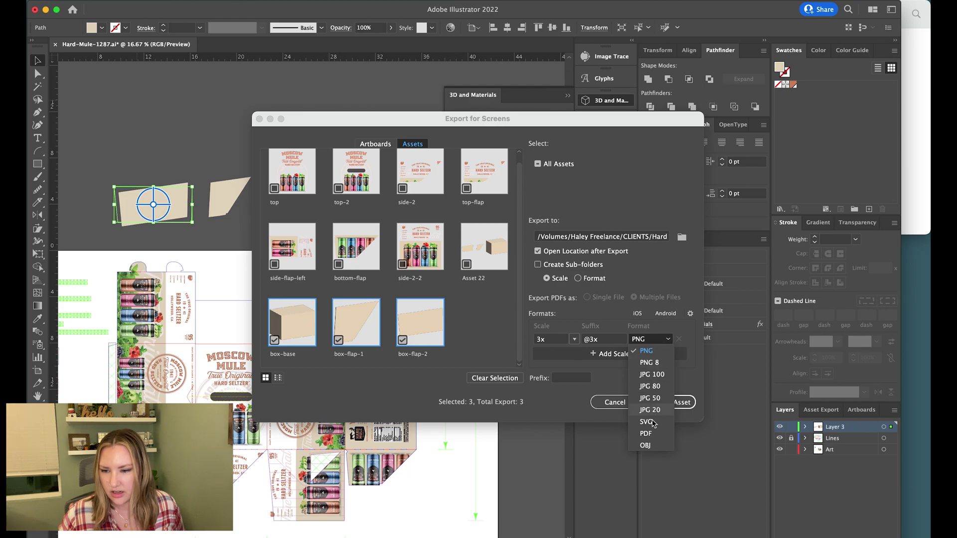
pyautogui.click(646, 437)
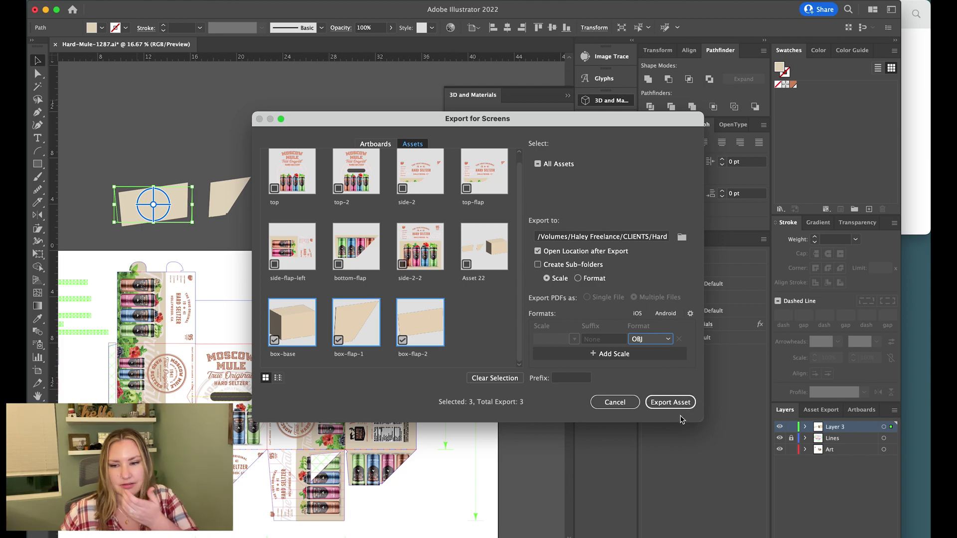
# Set the OBJ folder as destination and export the three assets
pyautogui.click(681, 239)
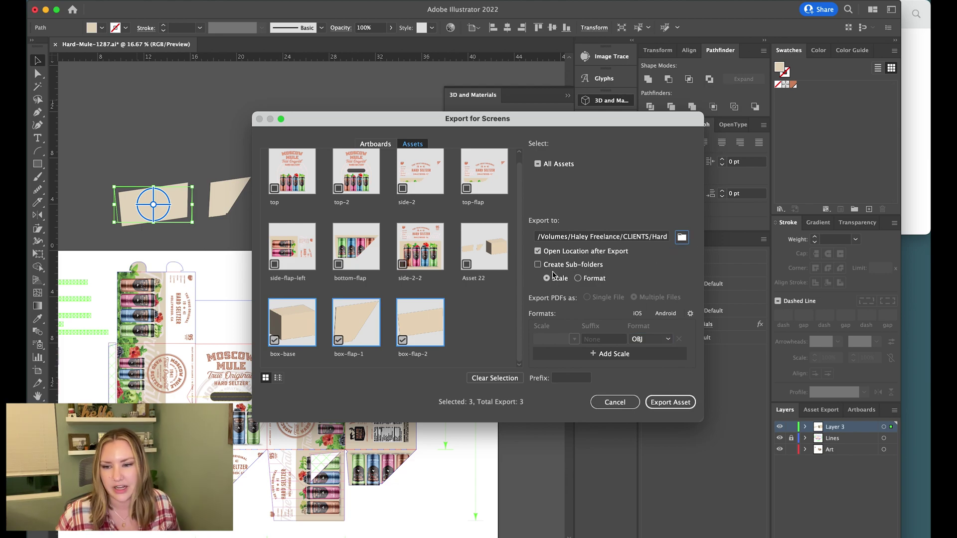
pyautogui.click(527, 225)
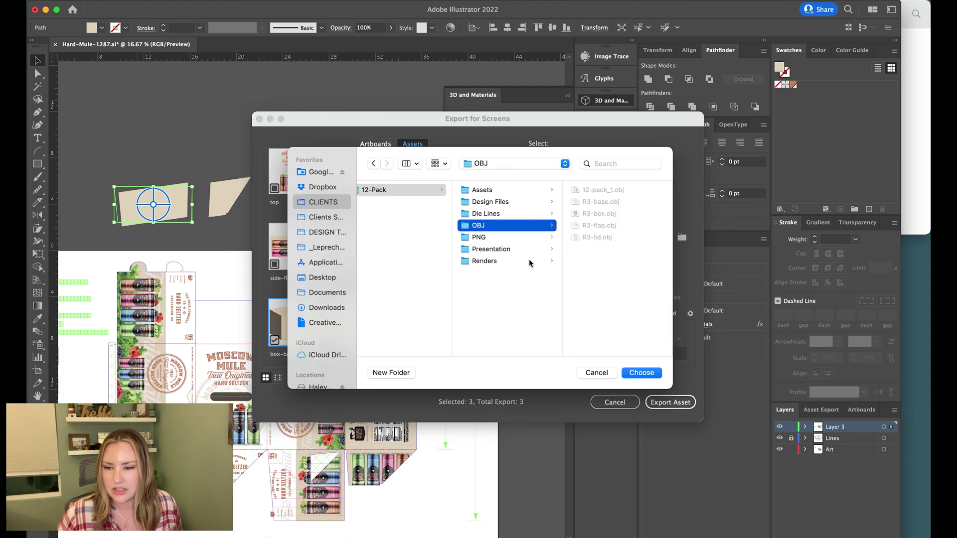
pyautogui.click(641, 374)
pyautogui.click(669, 402)
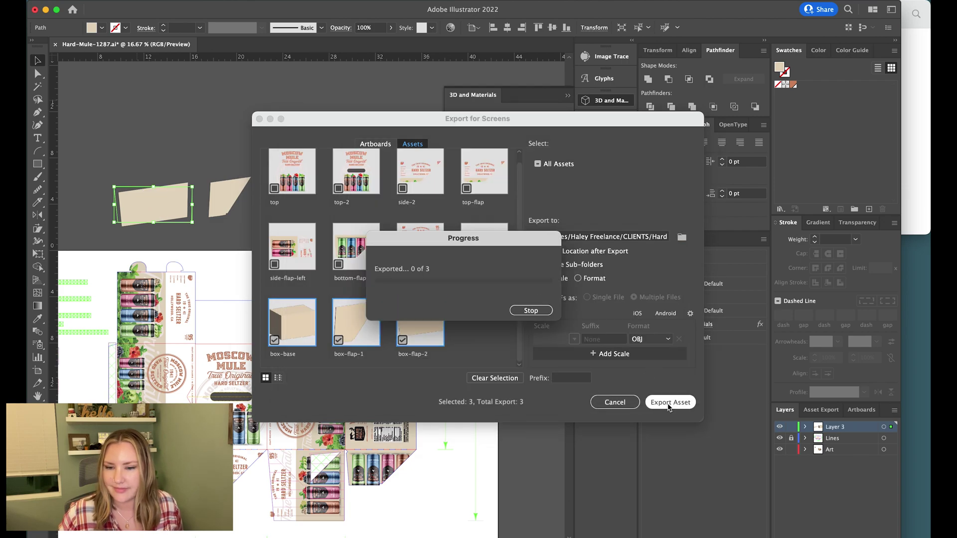